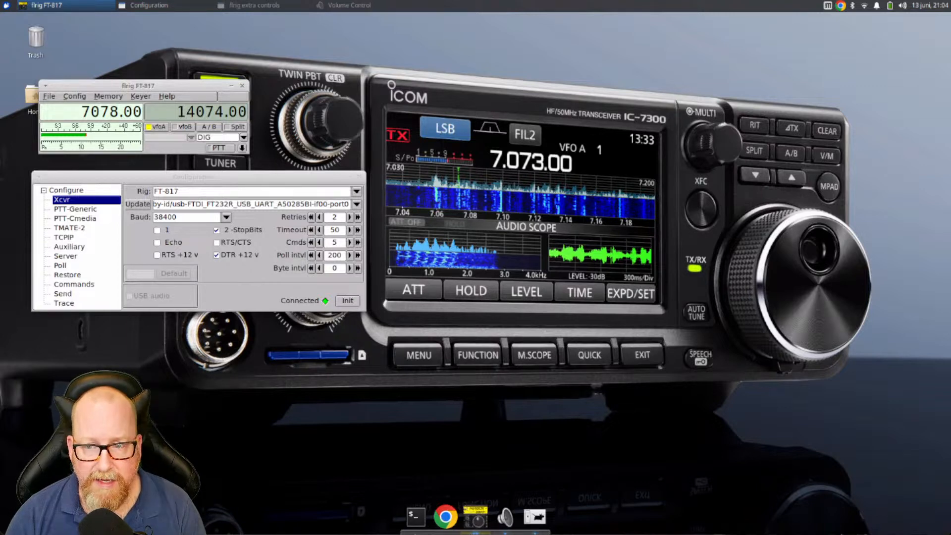
# Browse the full list of installed programs in the Hamradio application category
pyautogui.click(516, 247)
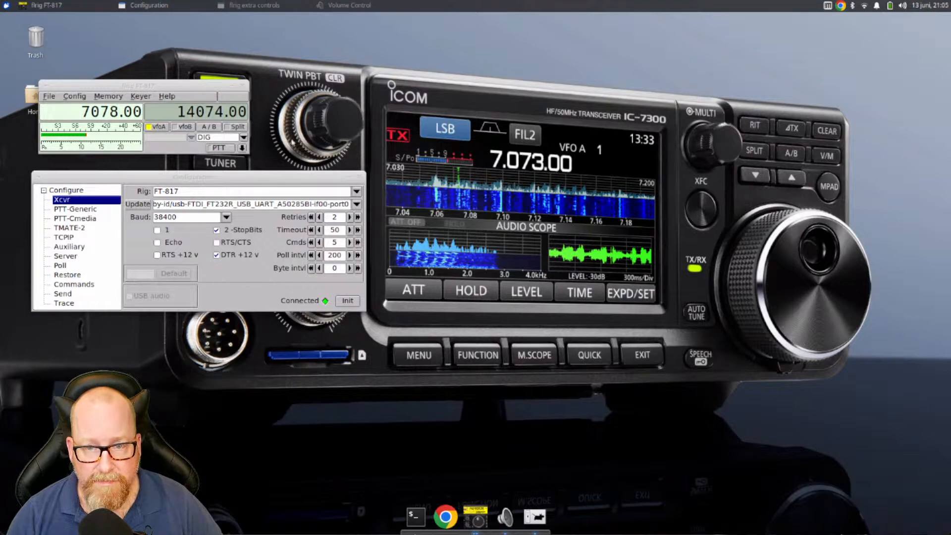
pyautogui.click(6, 7)
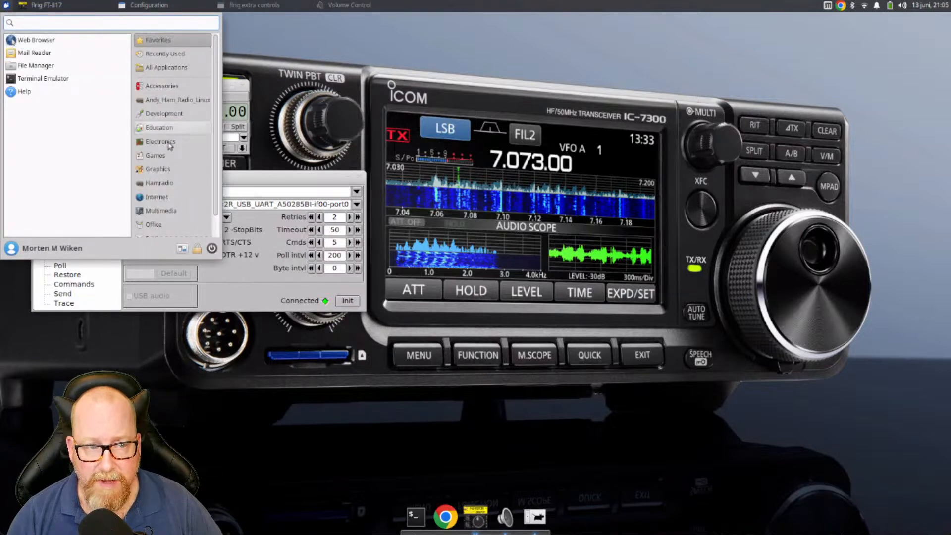
pyautogui.click(157, 190)
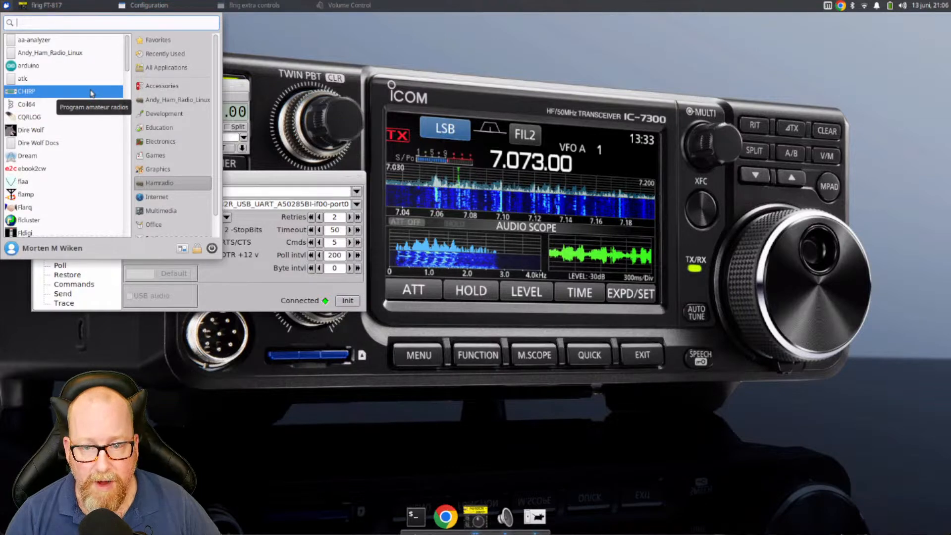
pyautogui.scroll(-1, 90, 94)
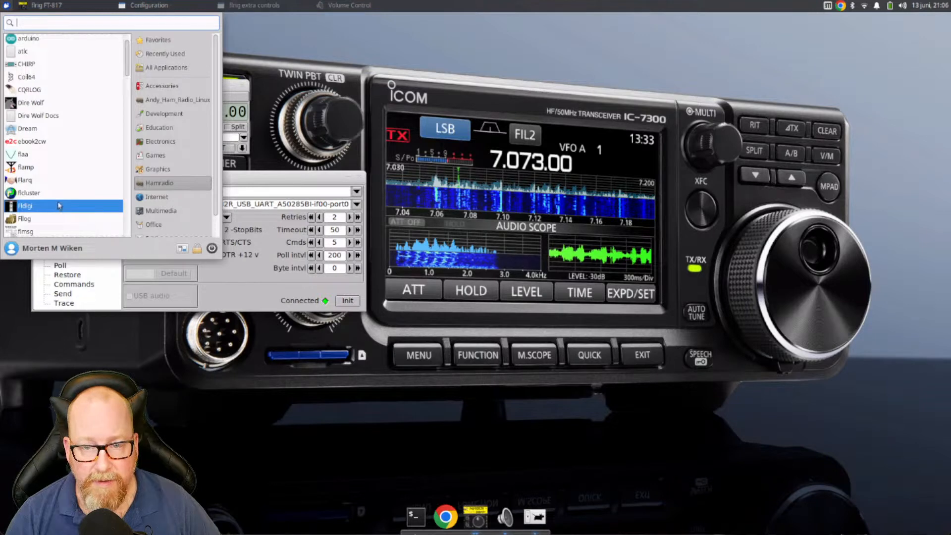
pyautogui.scroll(-1, 60, 205)
pyautogui.scroll(-1, 59, 205)
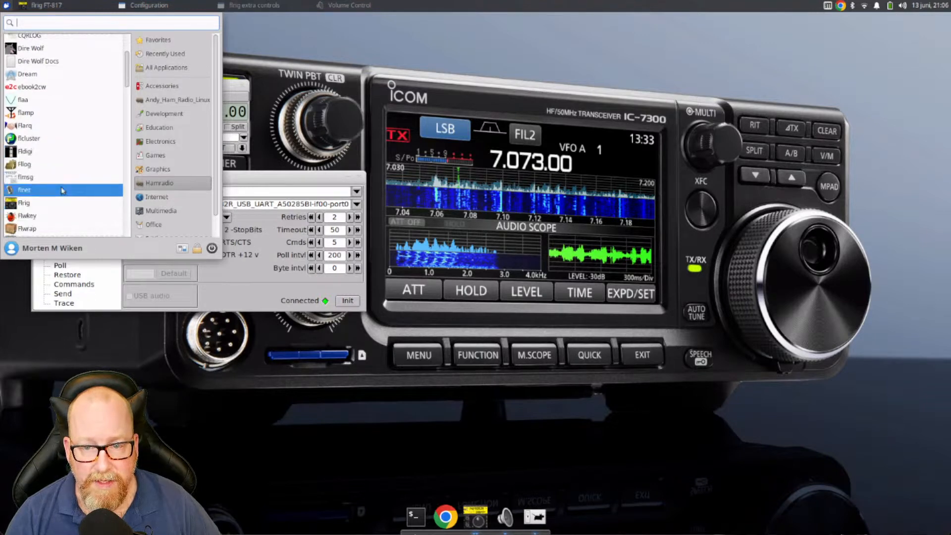
pyautogui.scroll(-1, 59, 209)
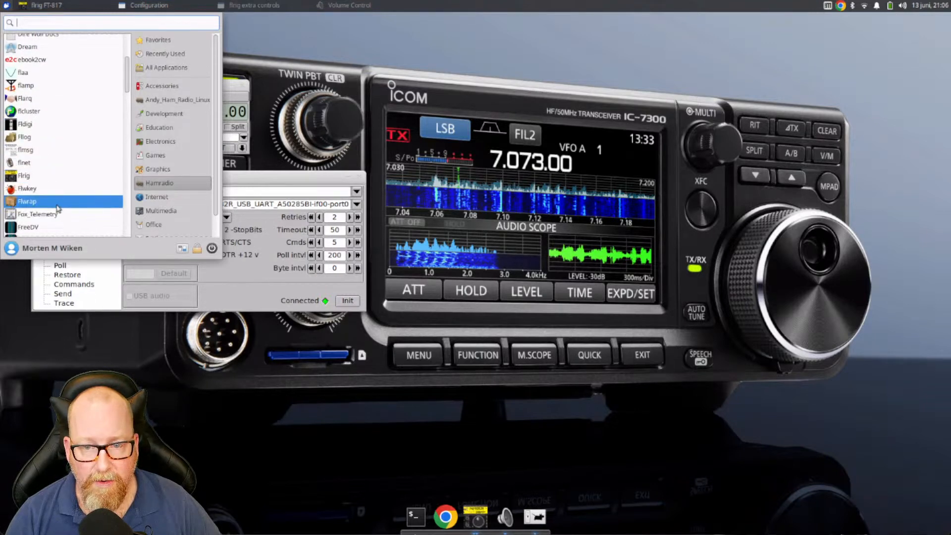
pyautogui.scroll(-1, 58, 208)
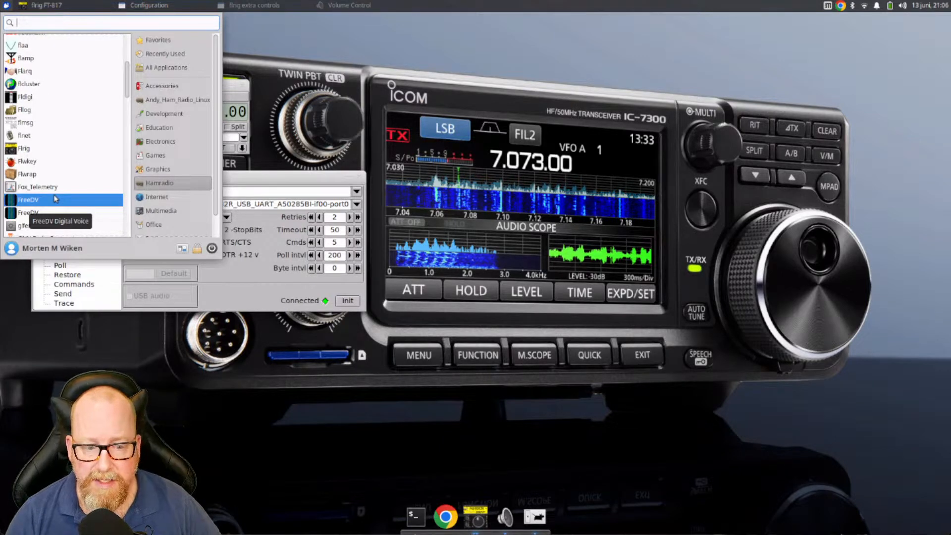
pyautogui.scroll(-2, 56, 199)
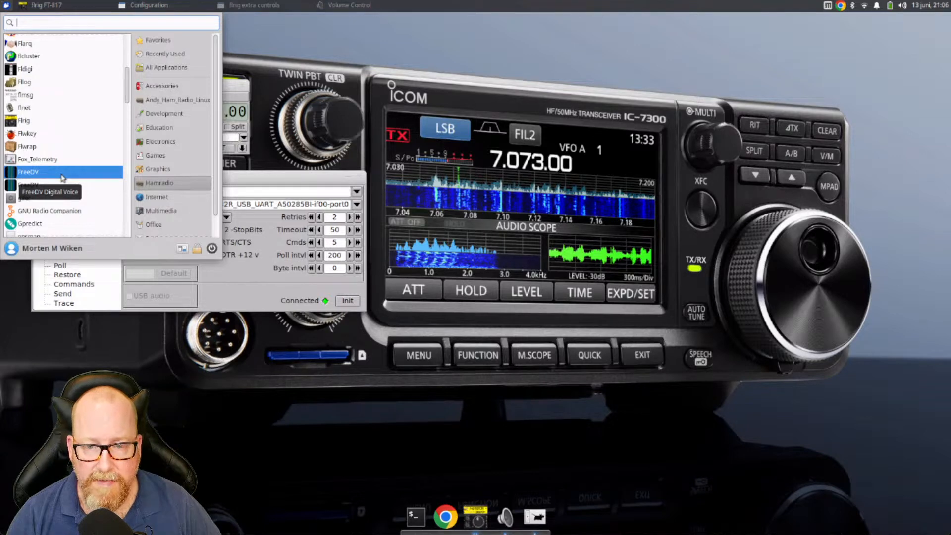
pyautogui.scroll(-3, 65, 189)
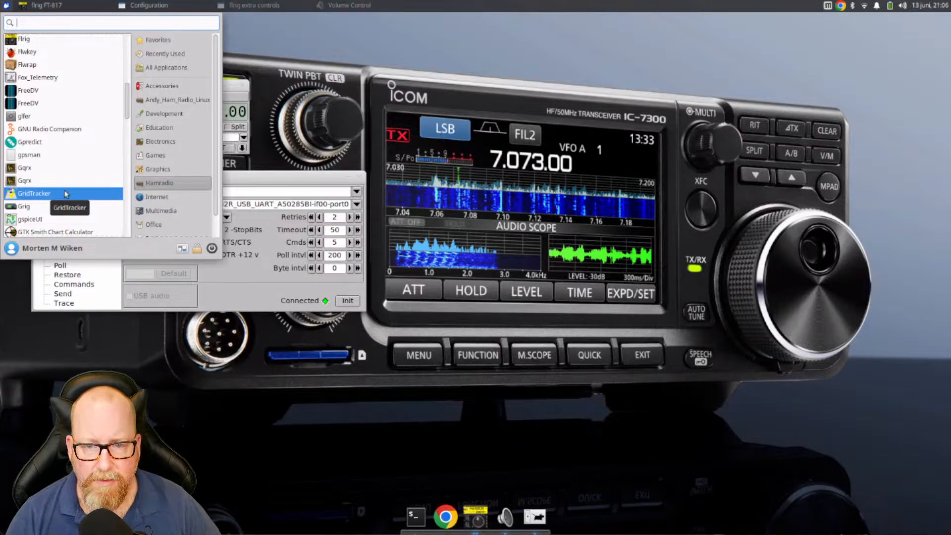
pyautogui.scroll(-1, 66, 194)
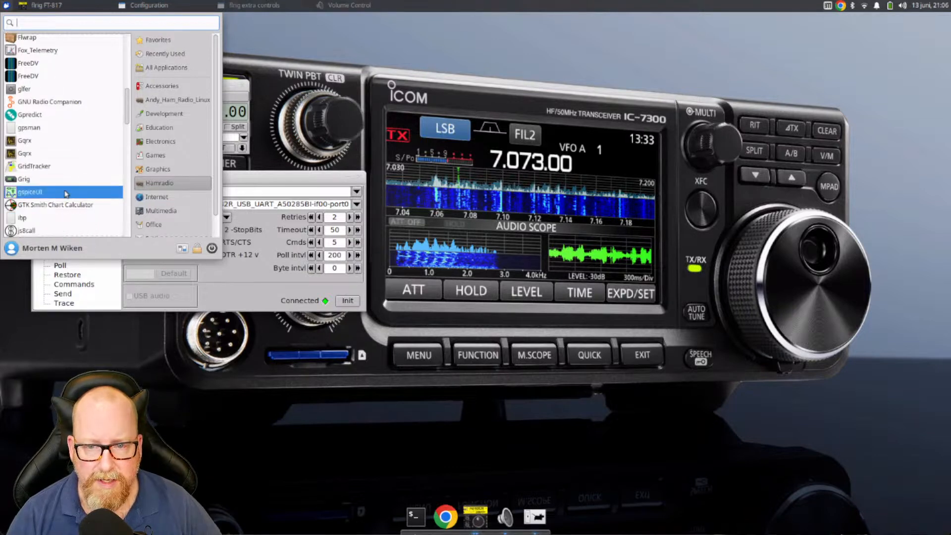
pyautogui.scroll(-1, 66, 194)
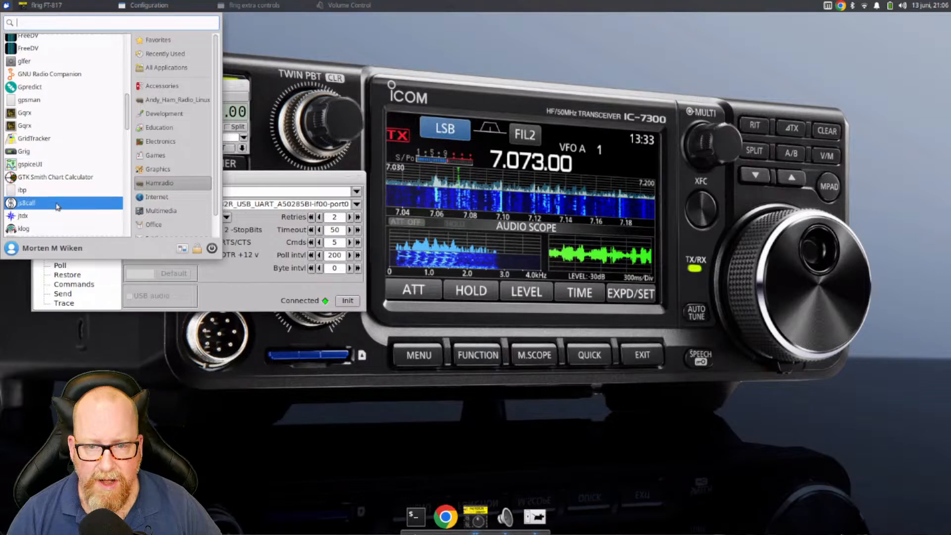
pyautogui.scroll(-2, 55, 219)
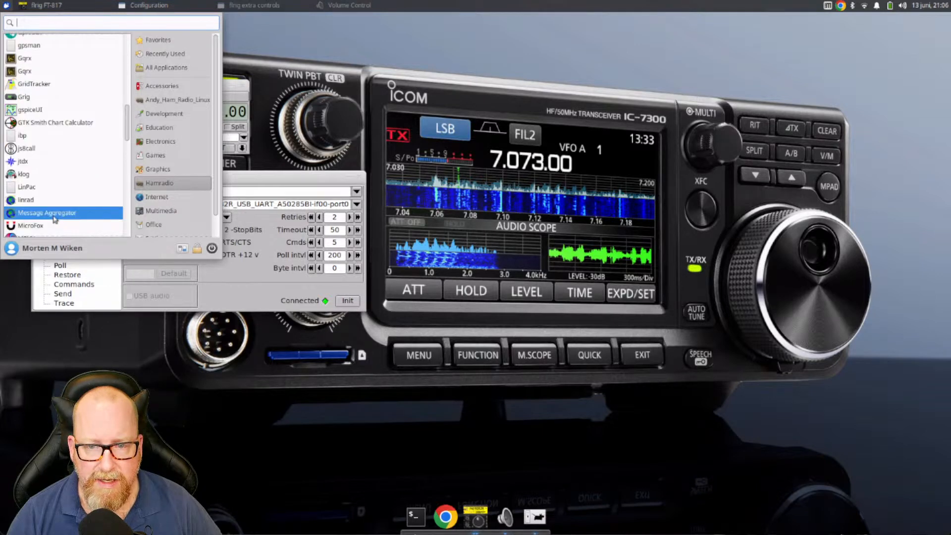
pyautogui.scroll(-2, 55, 220)
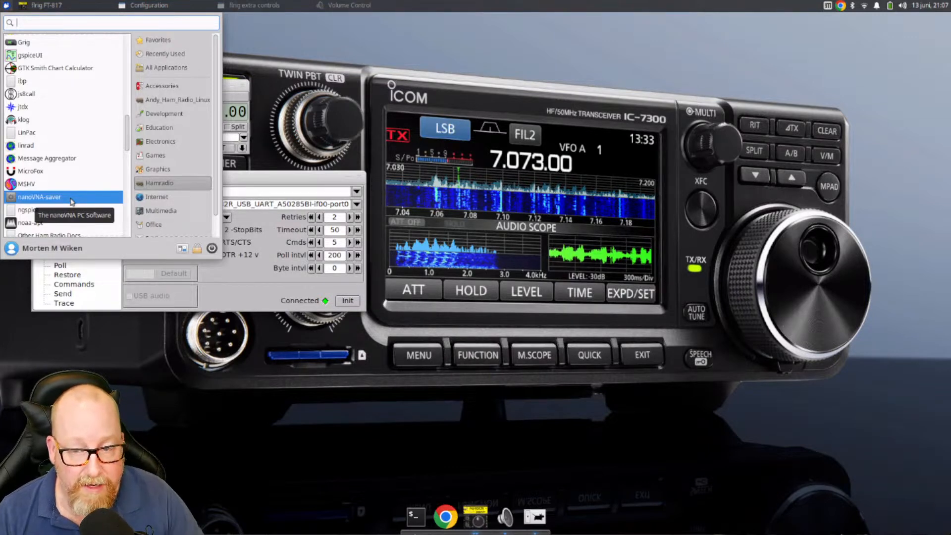
pyautogui.scroll(-1, 72, 201)
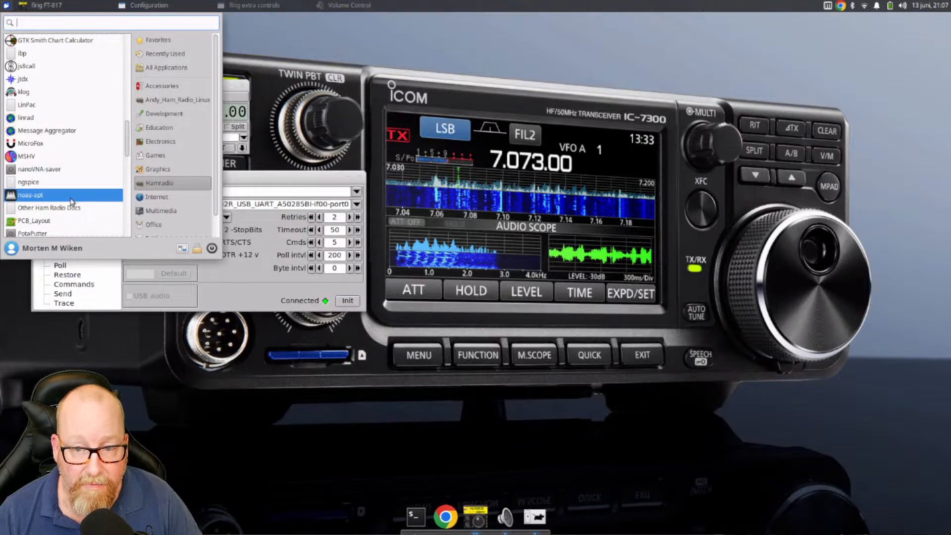
pyautogui.scroll(-1, 72, 202)
pyautogui.scroll(-4, 72, 202)
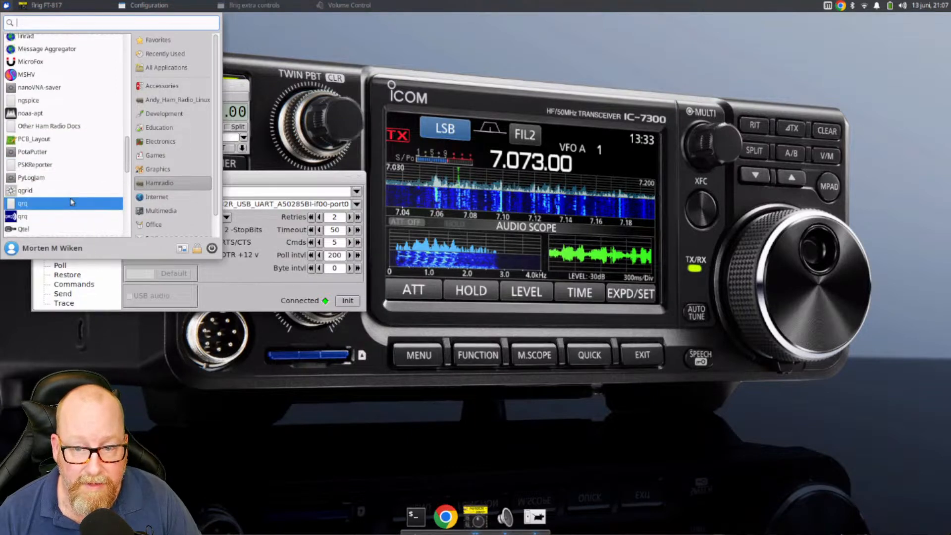
pyautogui.scroll(-4, 72, 202)
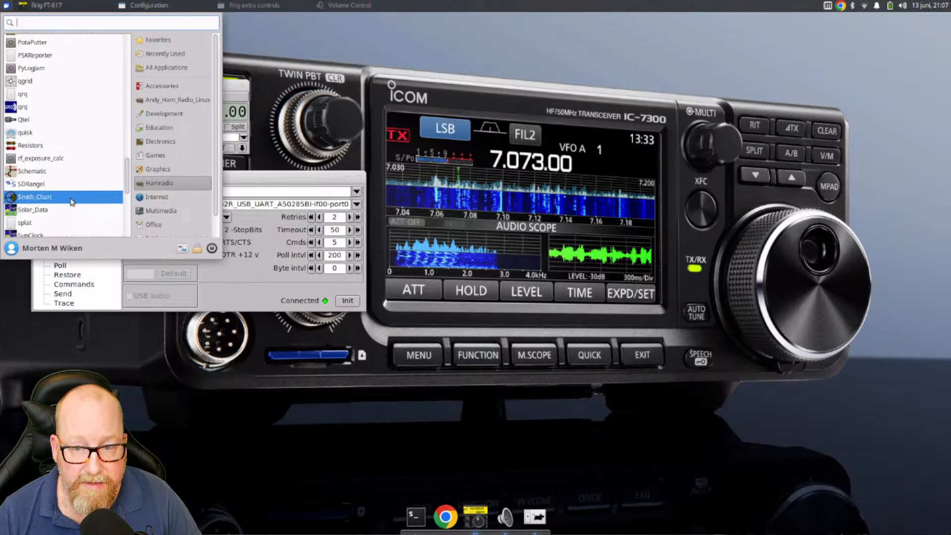
pyautogui.scroll(-2, 72, 201)
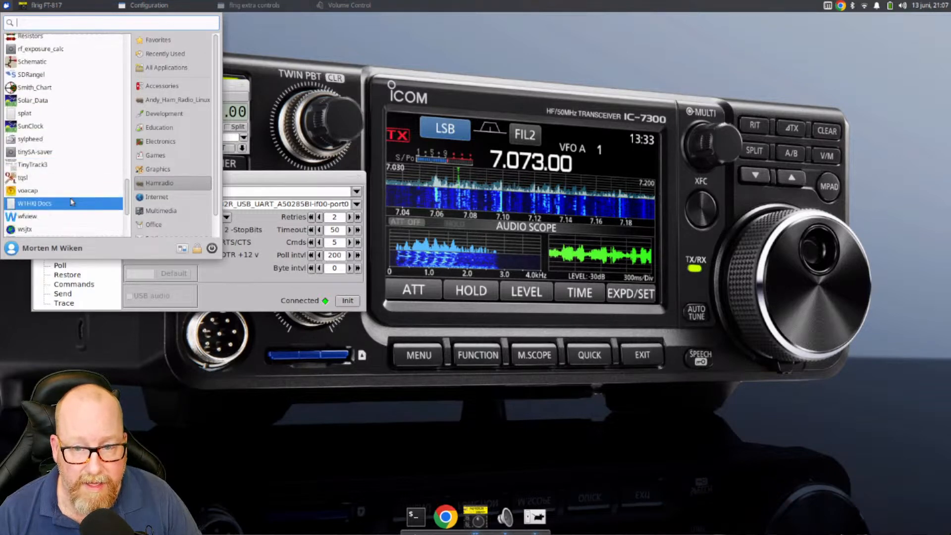
pyautogui.scroll(-1, 72, 202)
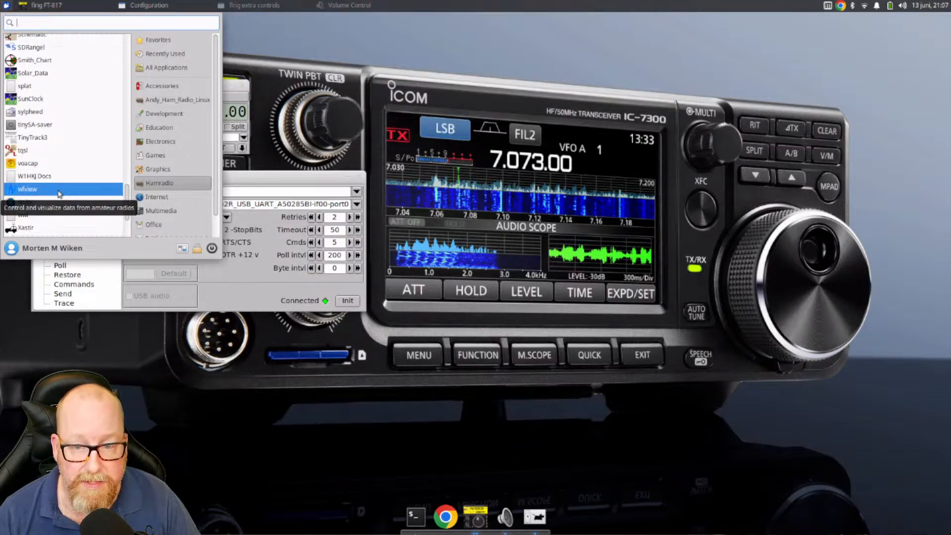
pyautogui.scroll(-2, 56, 200)
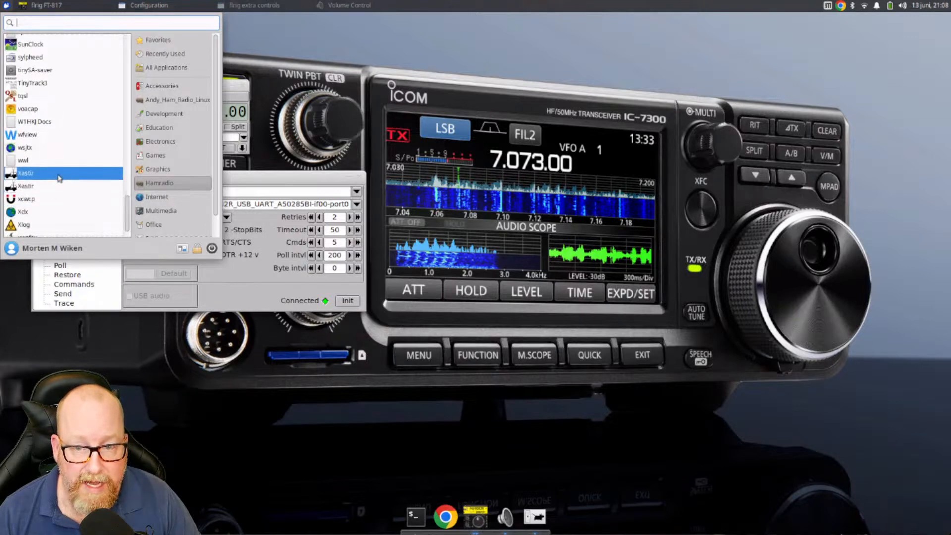
pyautogui.scroll(-1, 60, 182)
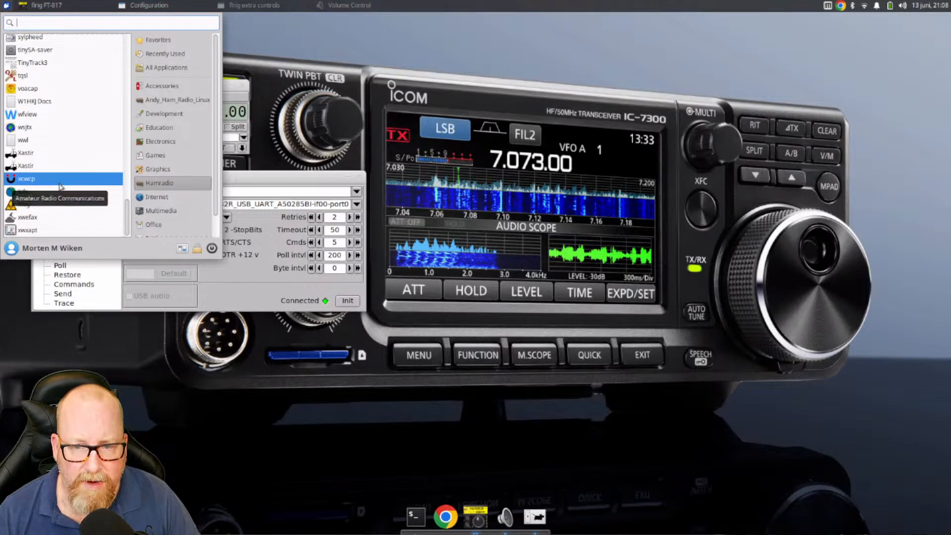
# Launch wsjtx from the Hamradio applications, and find and start GridTracker by searching for "grid"
pyautogui.click(66, 128)
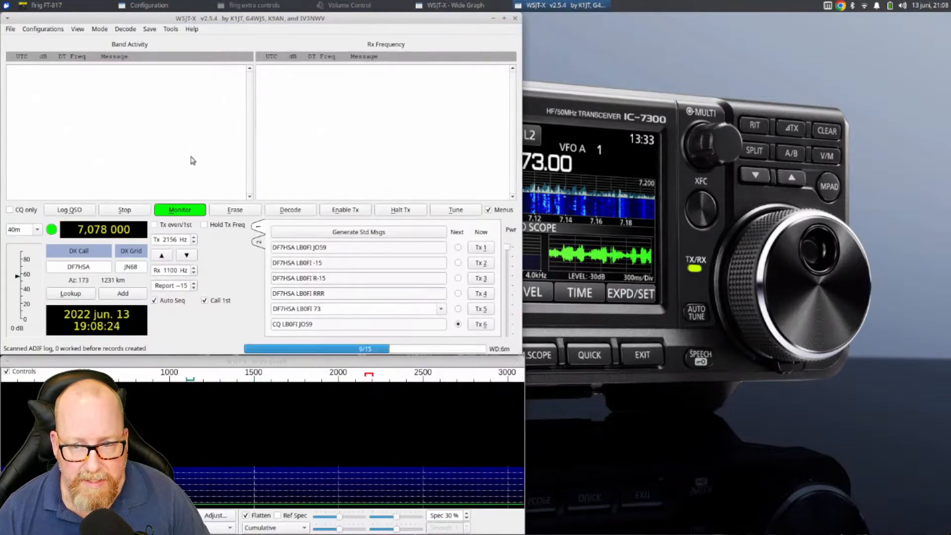
pyautogui.click(7, 6)
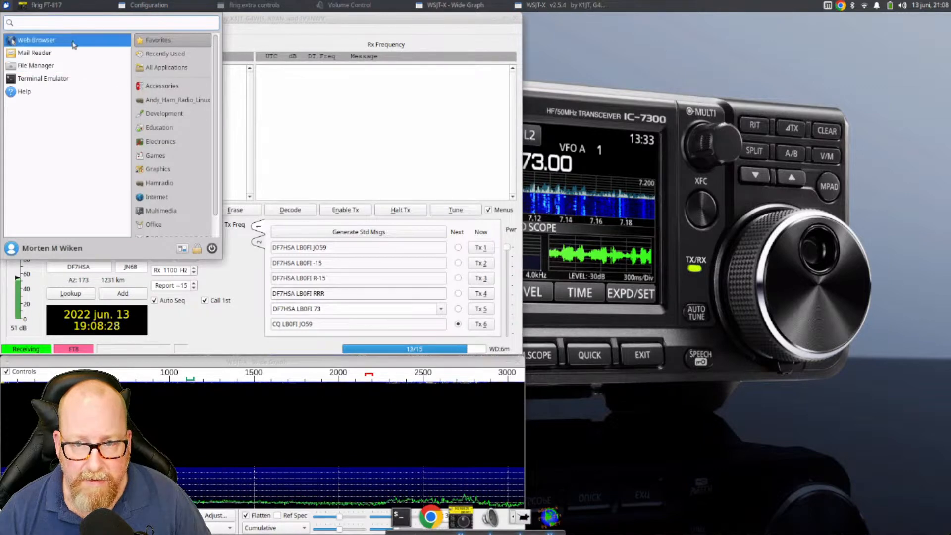
pyautogui.write('grid')
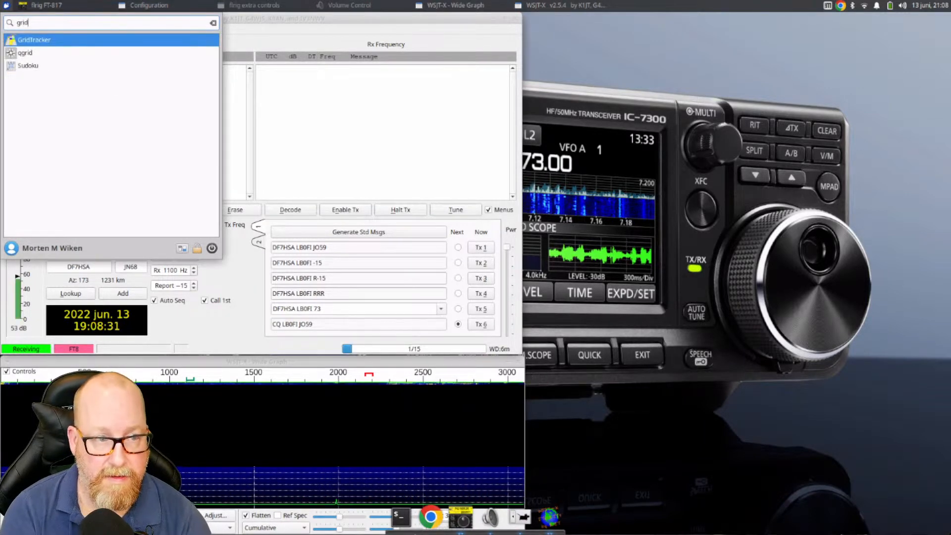
pyautogui.press('Return')
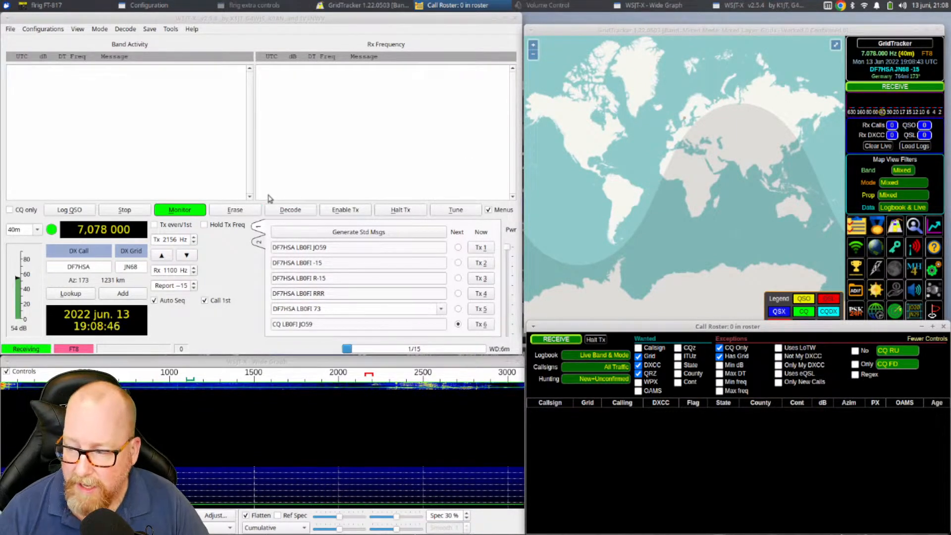
# Set the WSJT-X operating frequency to 7,074 000 MHz on the 40m band
pyautogui.click(98, 29)
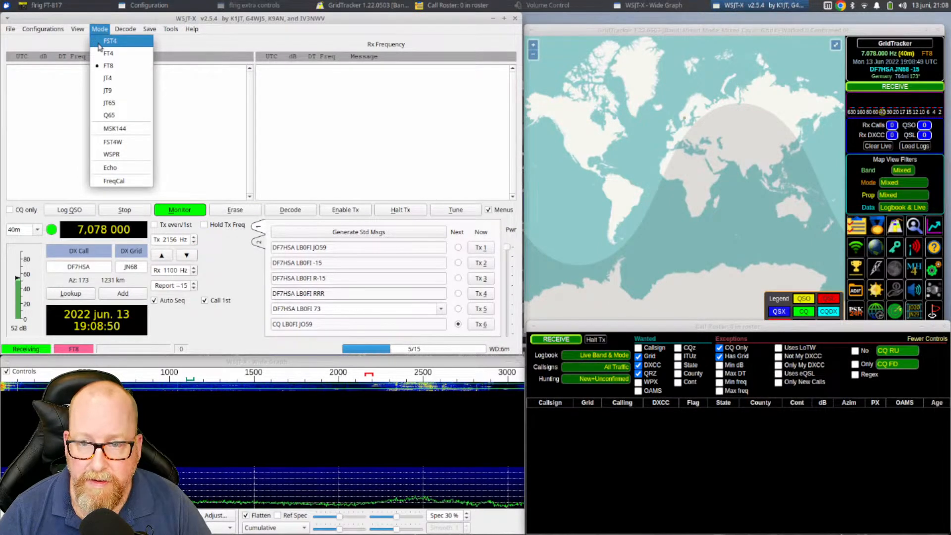
pyautogui.click(101, 31)
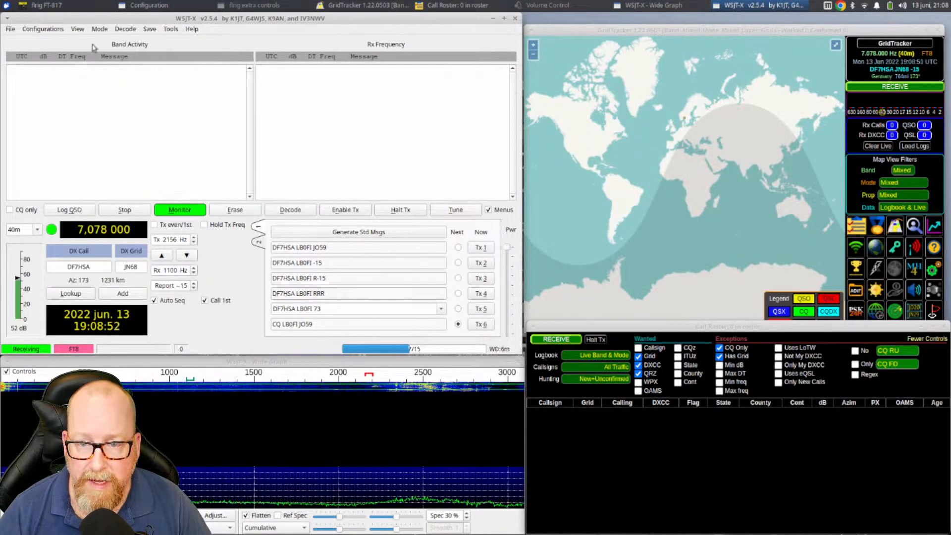
pyautogui.click(35, 233)
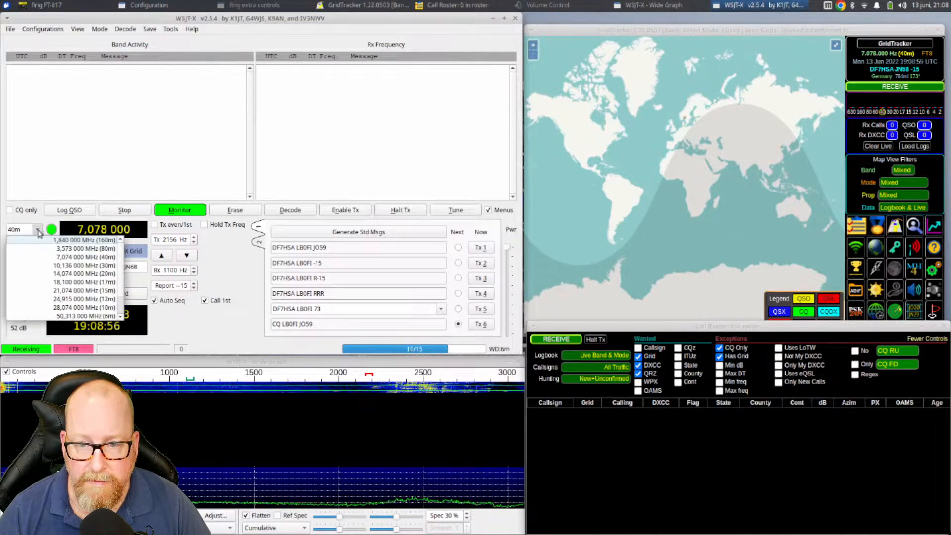
pyautogui.click(50, 260)
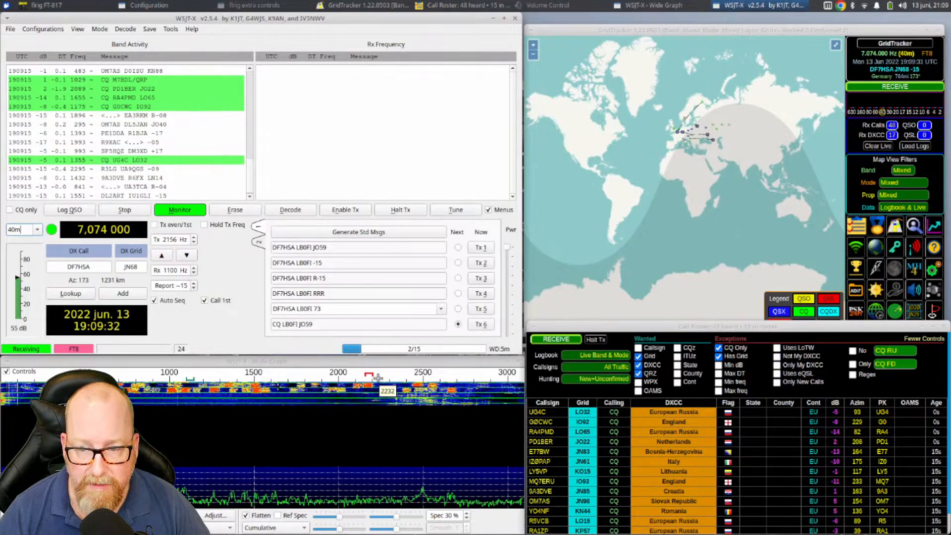
# Set both the Rx and Tx offsets to 565 Hz on the Wide Graph and enable transmission to call CQ
pyautogui.rightClick(378, 379)
pyautogui.click(392, 387)
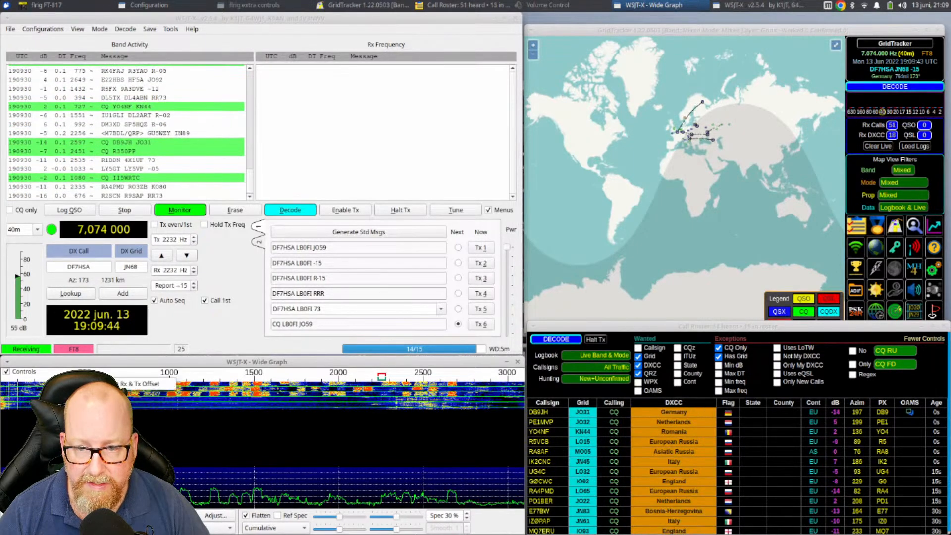
pyautogui.keyDown('ctrl'); pyautogui.click(95, 381); pyautogui.keyUp('ctrl')
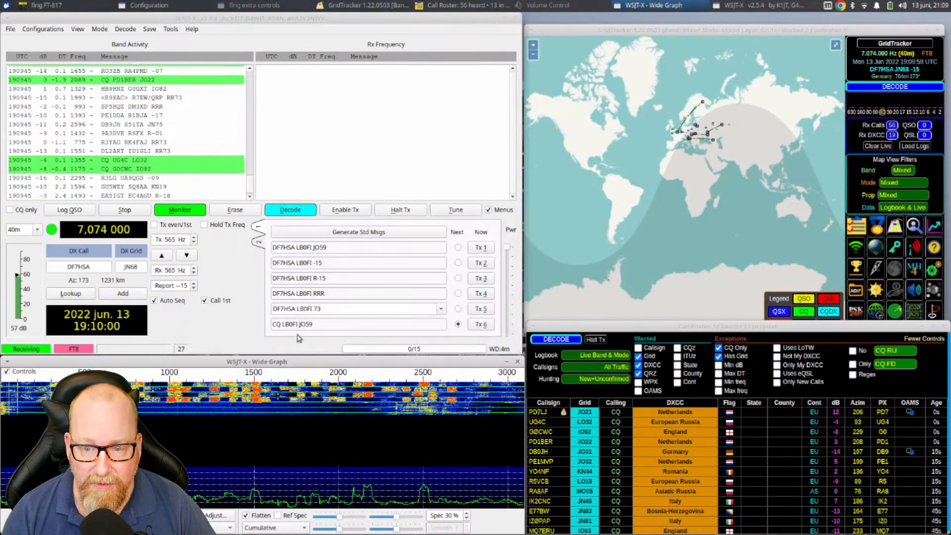
pyautogui.click(347, 212)
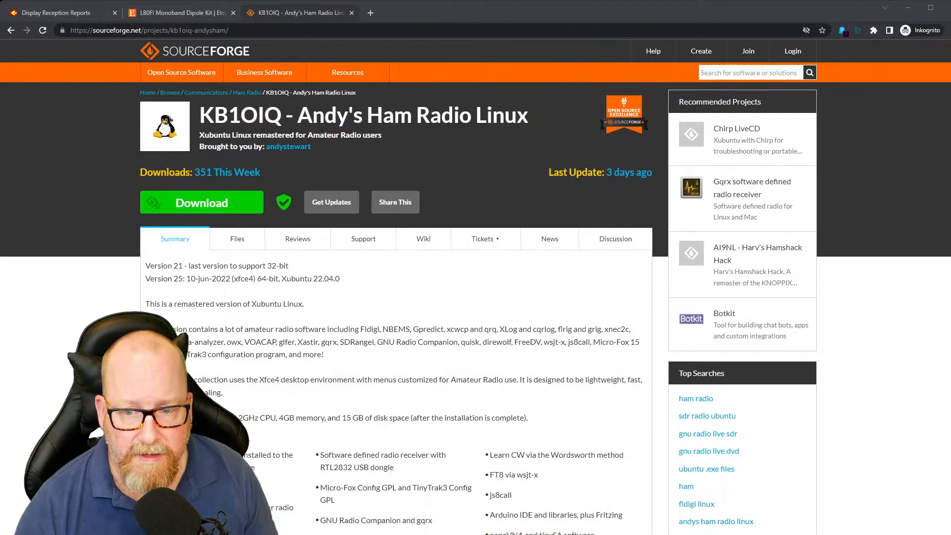
# Switch to the PSK Reporter map in the browser and refresh the reception reports for the entered callsign over the last 1 hour
pyautogui.click(73, 15)
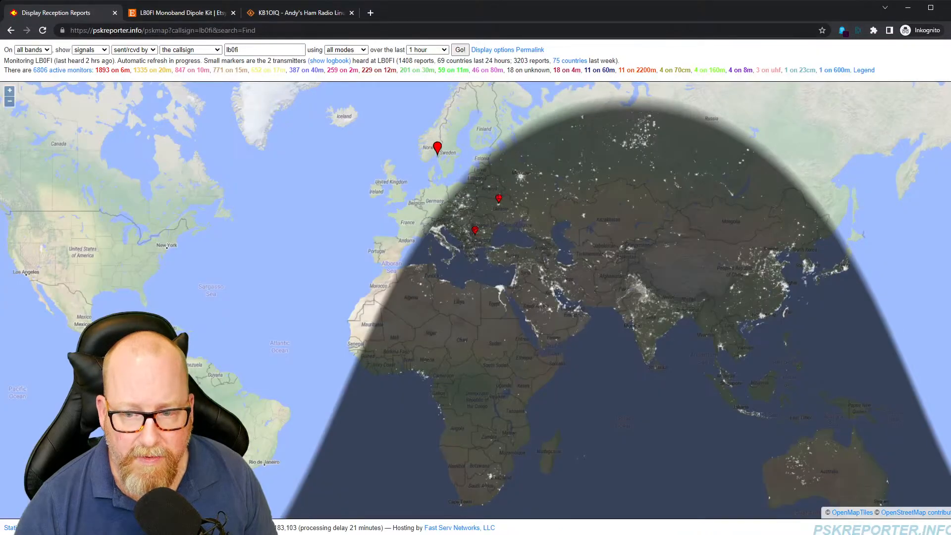
pyautogui.click(460, 50)
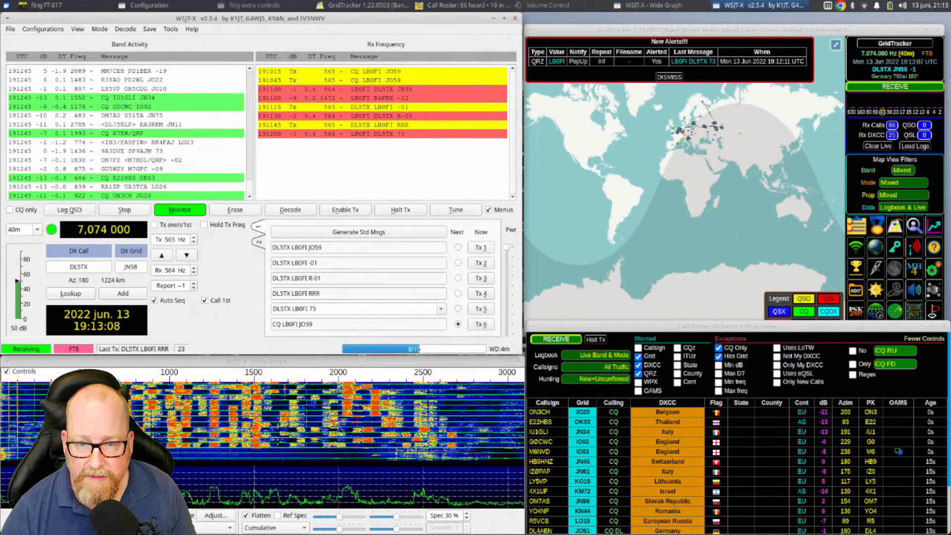
# Switch back to WSJT-X and change the operating frequency to 14,074 000 MHz on the 20m band
pyautogui.click(37, 230)
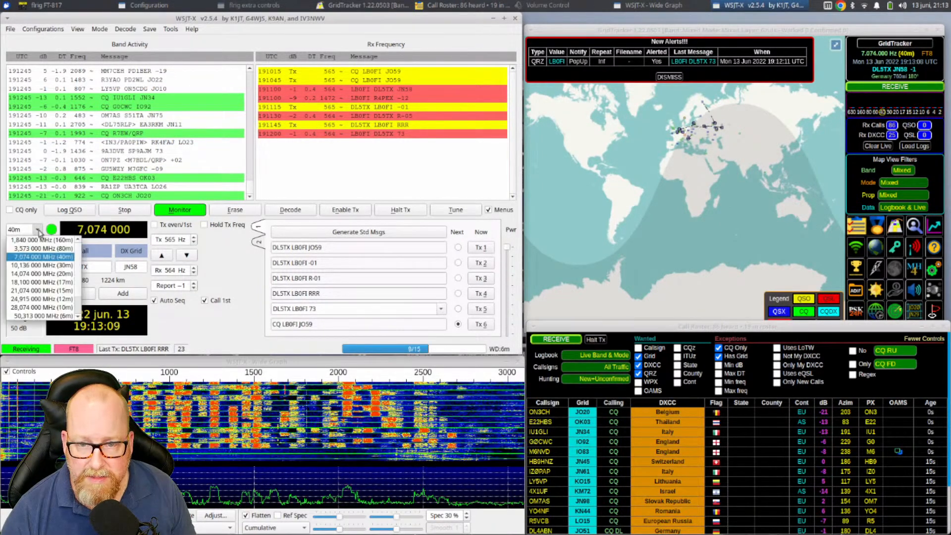
pyautogui.click(31, 273)
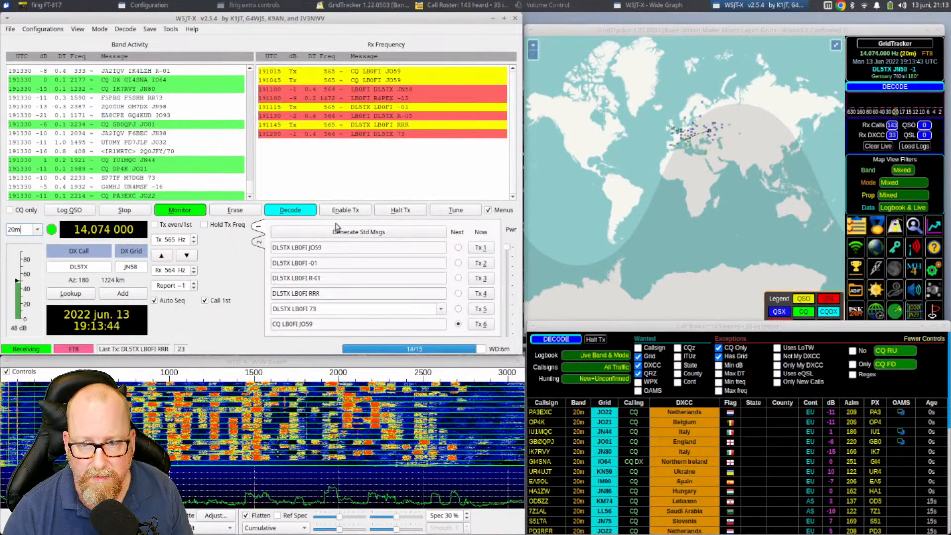
# Set both the Rx and Tx offsets to 1831 Hz on the Wide Graph and enable transmission to call CQ on 20m
pyautogui.rightClick(320, 385)
pyautogui.click(342, 385)
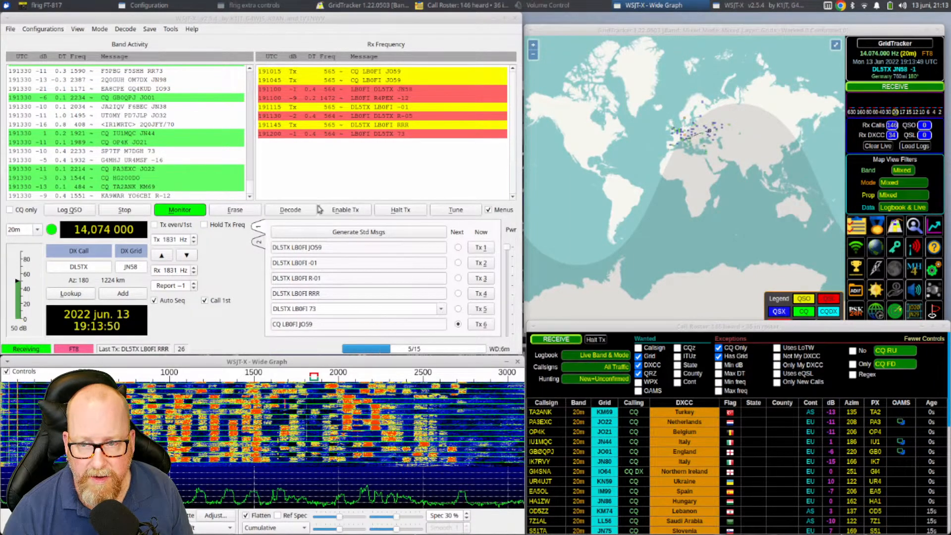
pyautogui.click(333, 212)
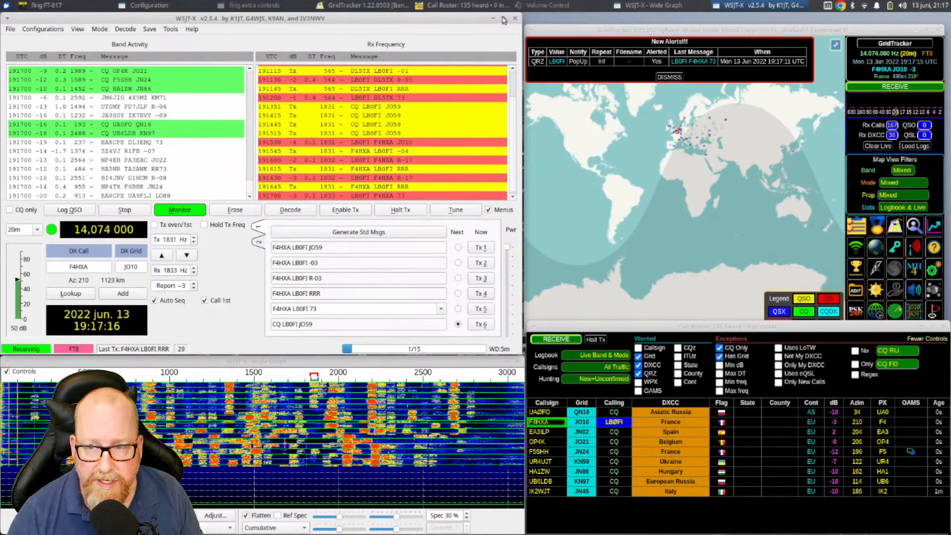
# Close WSJT-X and GridTracker
pyautogui.click(515, 20)
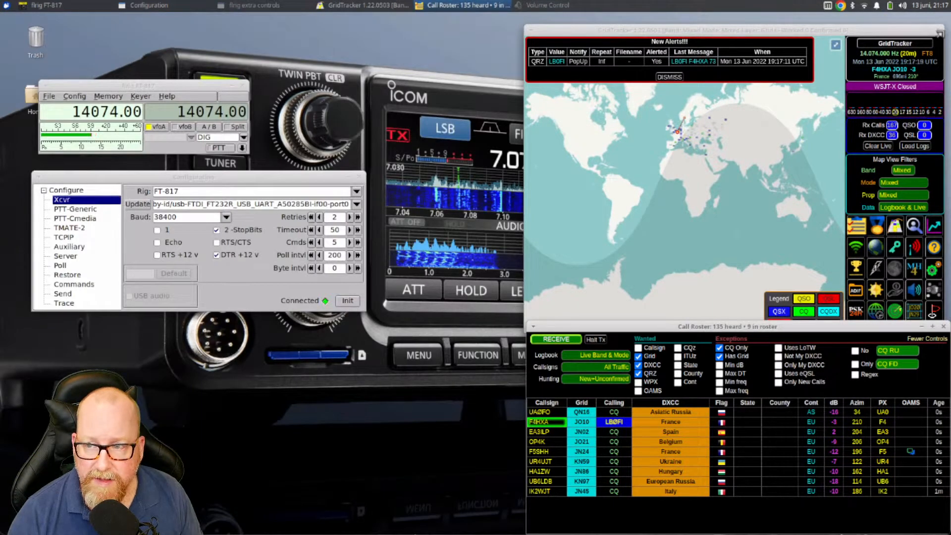
pyautogui.click(939, 31)
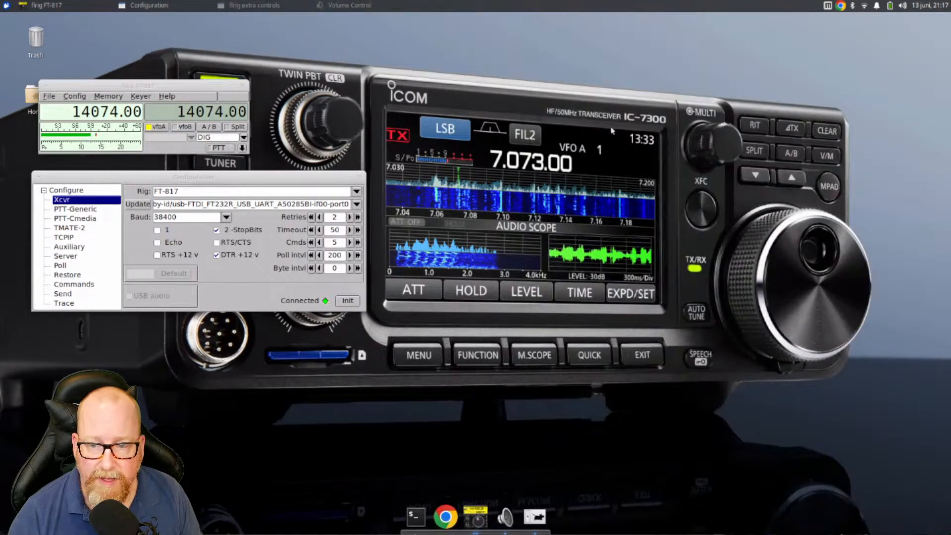
# Browse the Hamradio program category and launch js8call
pyautogui.click(7, 6)
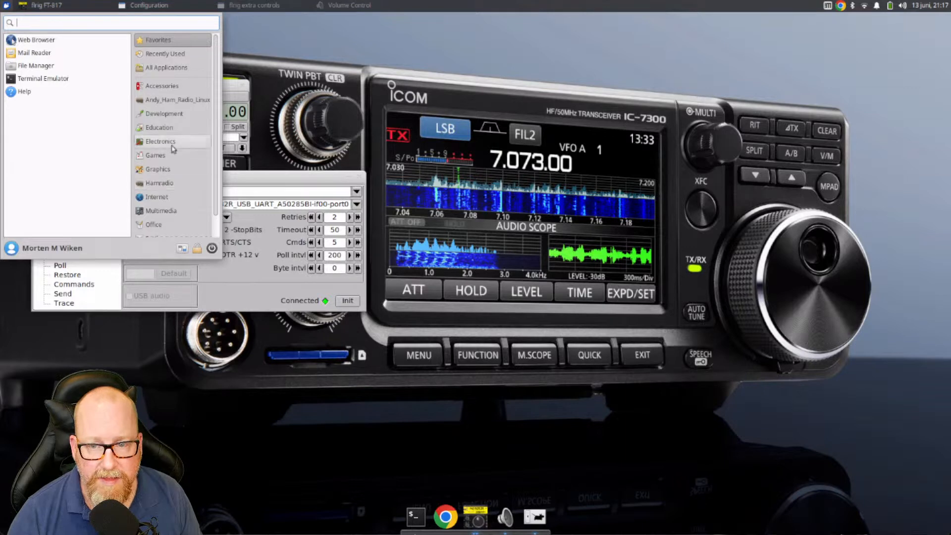
pyautogui.click(160, 183)
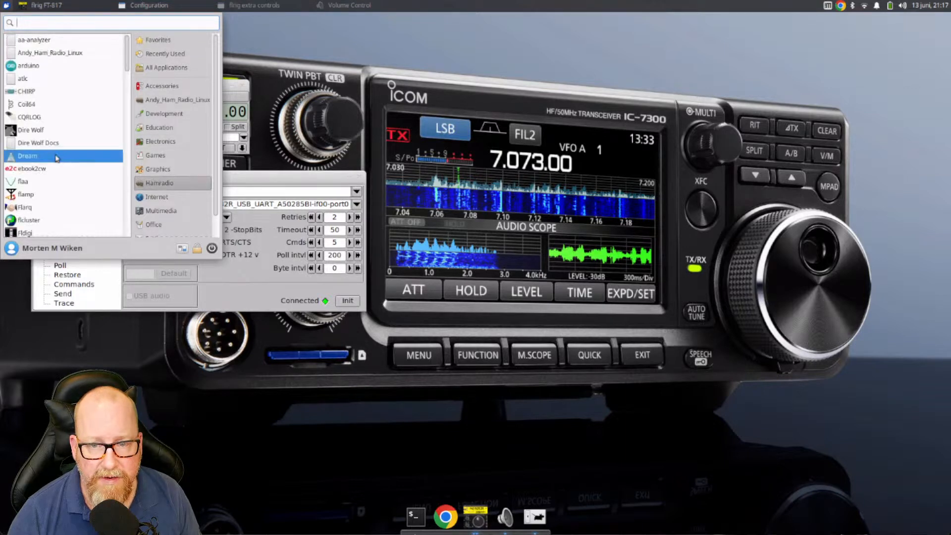
pyautogui.scroll(-2, 57, 159)
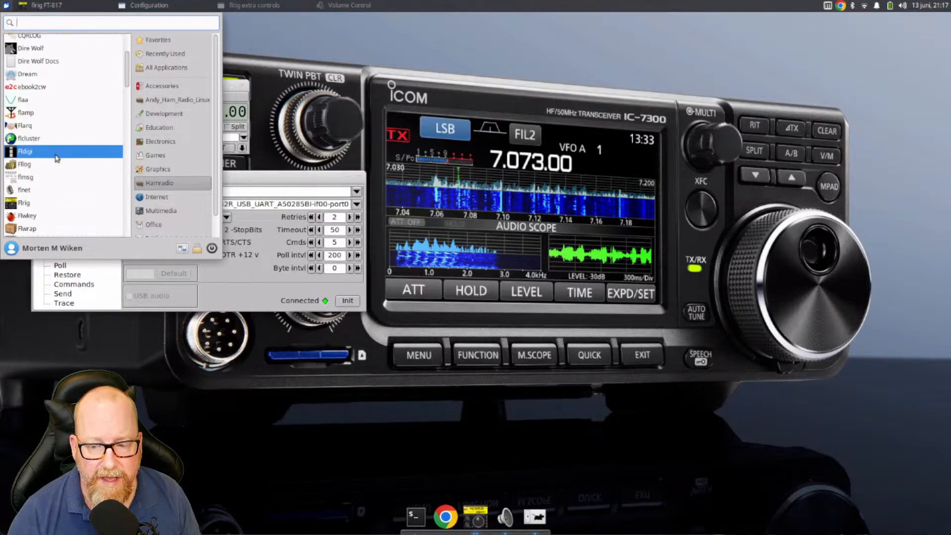
pyautogui.scroll(-2, 59, 155)
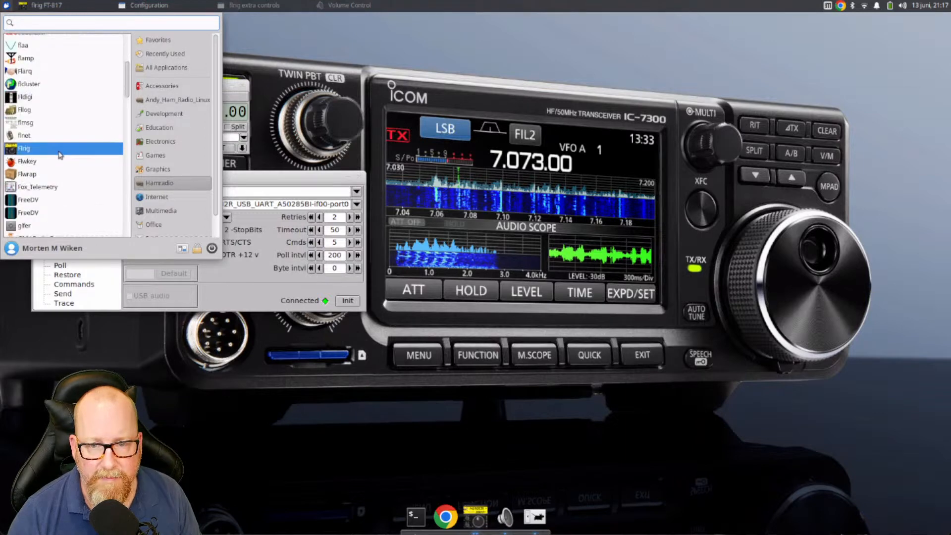
pyautogui.scroll(-4, 59, 155)
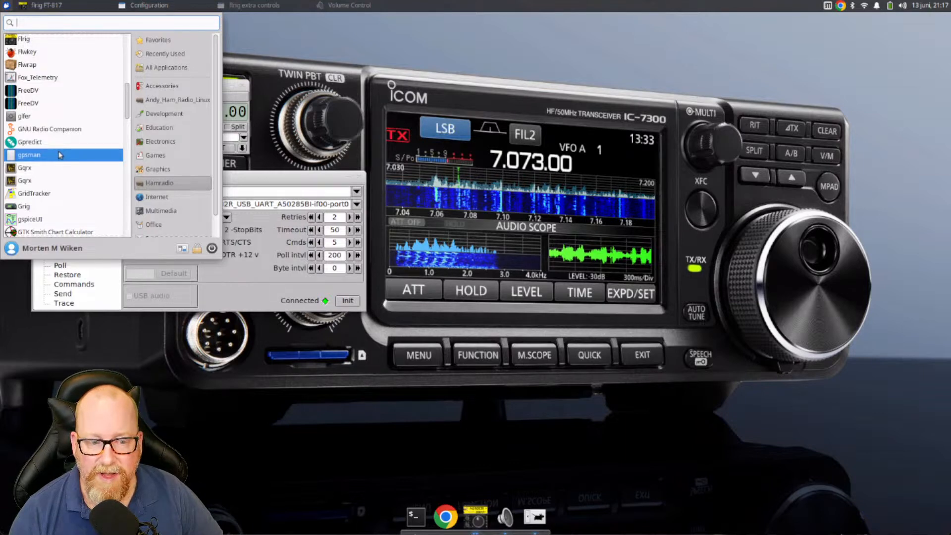
pyautogui.scroll(-3, 60, 155)
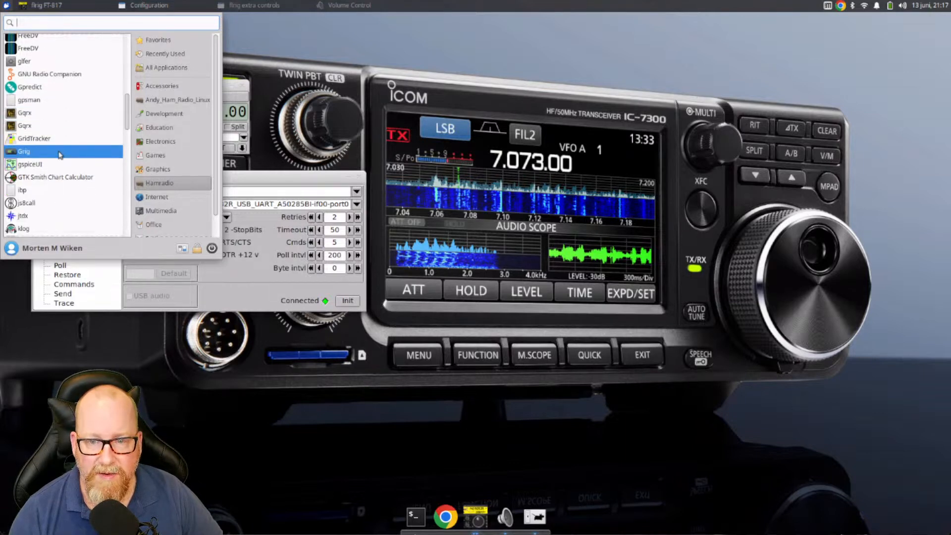
pyautogui.click(45, 201)
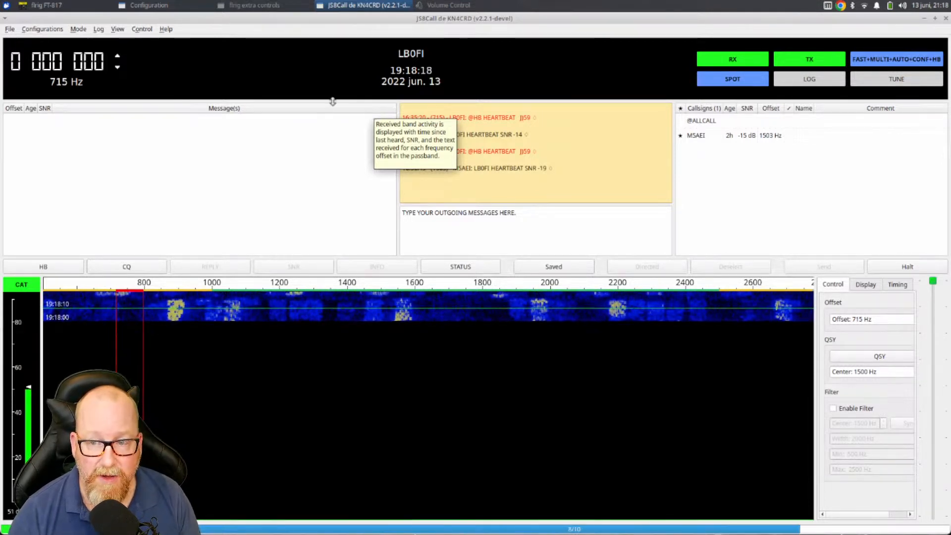
# Set the JS8Call frequency to 14,078 000 MHz on the 20m band and send a heartbeat
pyautogui.click(64, 53)
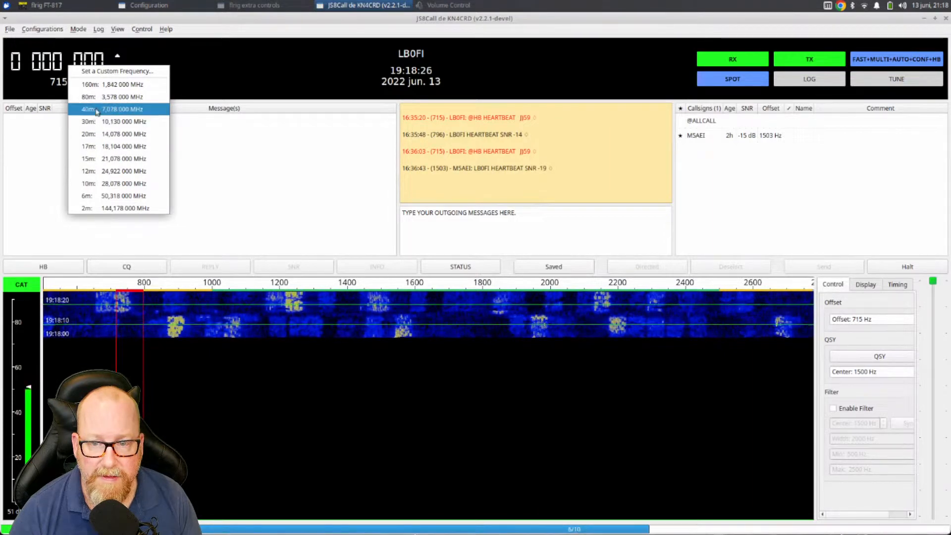
pyautogui.click(91, 135)
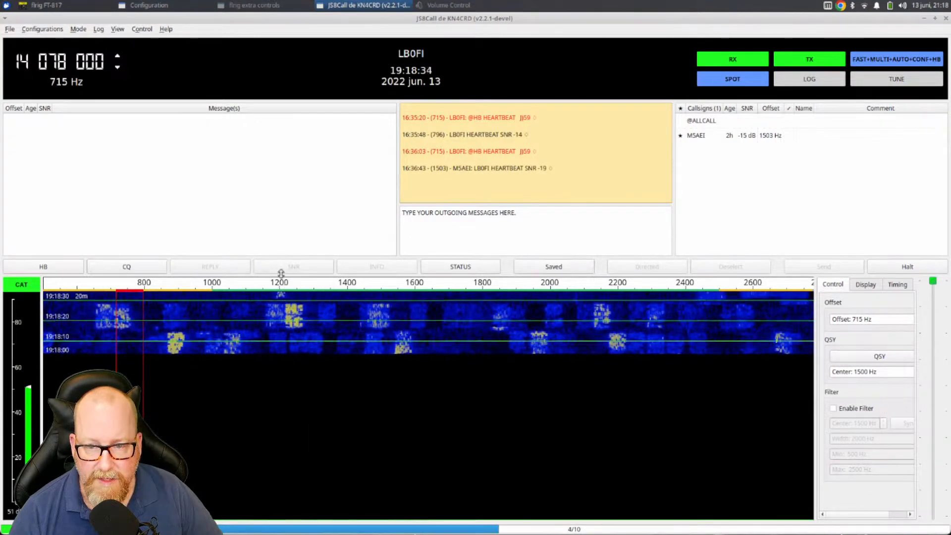
pyautogui.click(35, 270)
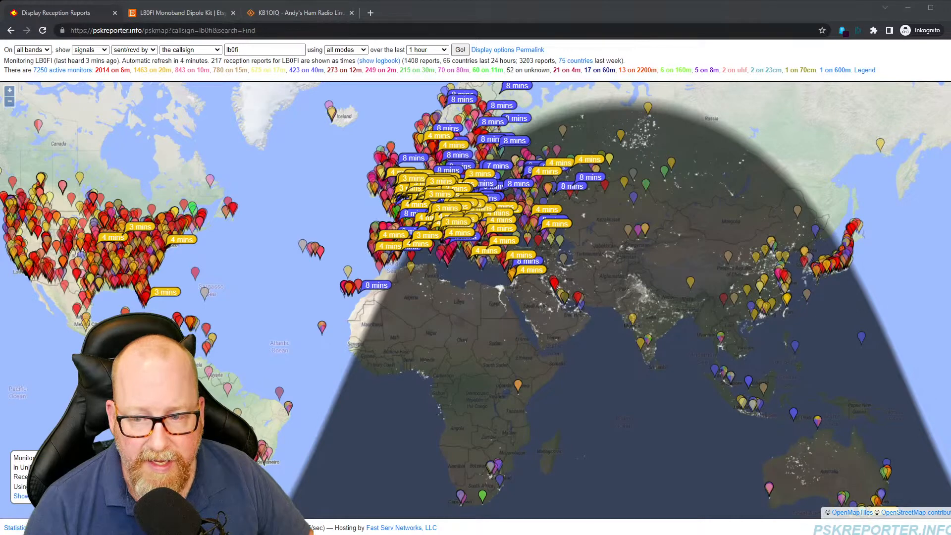
# Examine the reception reports across Europe and Asia on the PSK Reporter map in the browser
pyautogui.moveTo(578, 110); pyautogui.dragTo(567, 134)
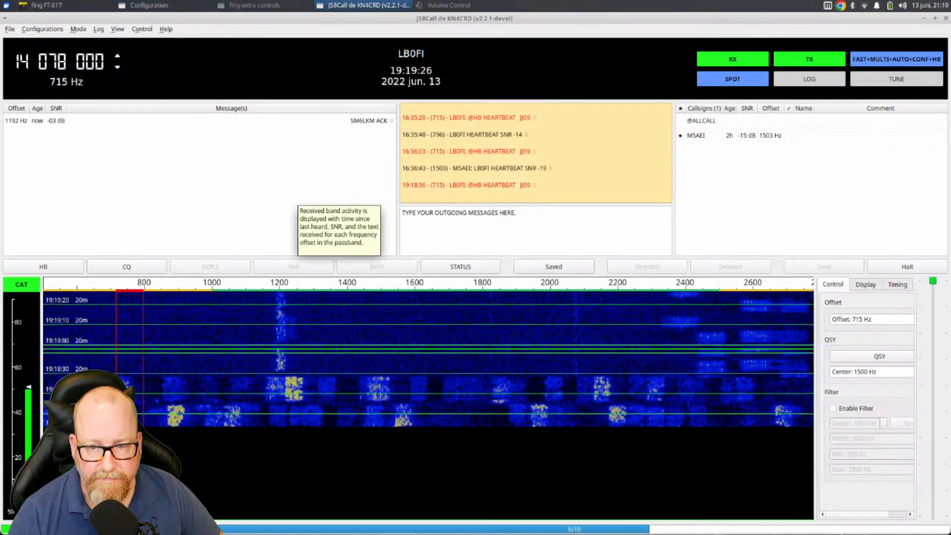
# Switch back to JS8Call, change the frequency to 7,078 000 MHz on the 40m band and send a heartbeat
pyautogui.click(75, 55)
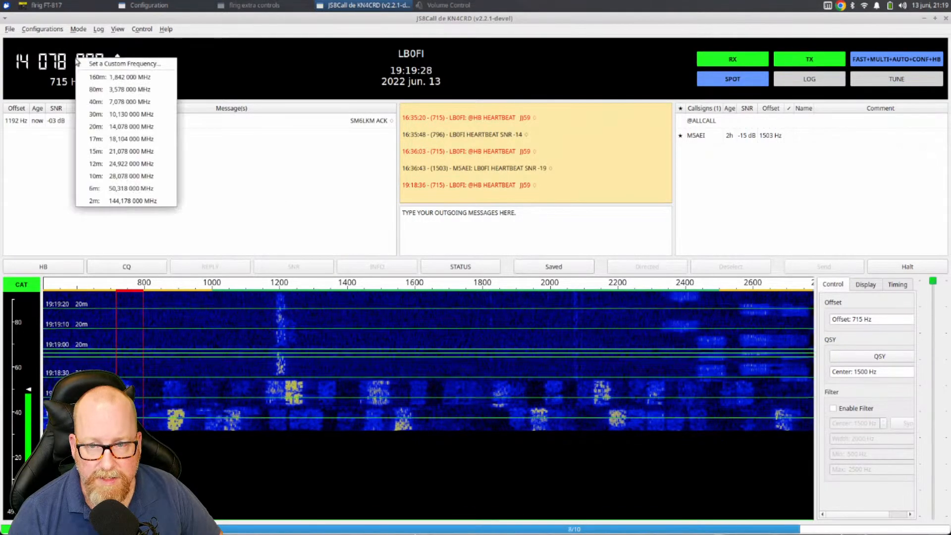
pyautogui.click(93, 101)
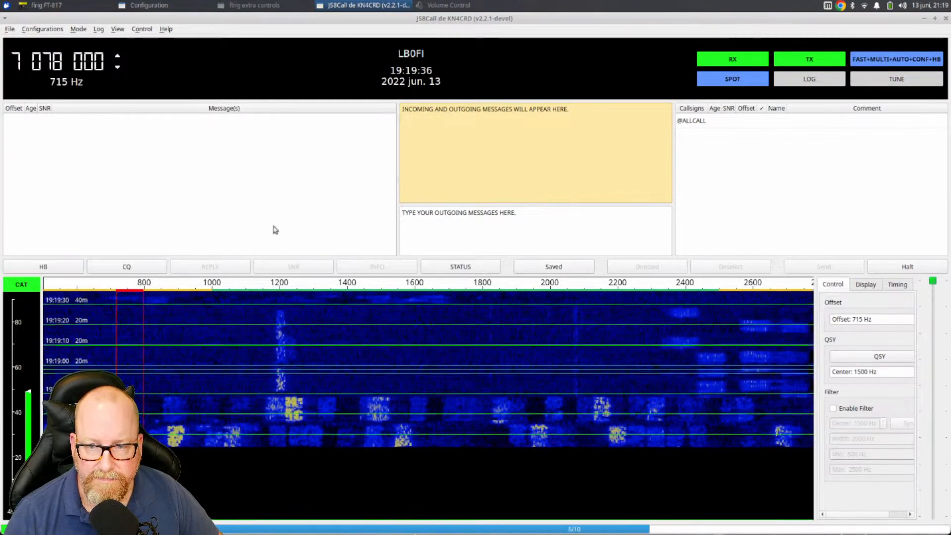
pyautogui.click(69, 275)
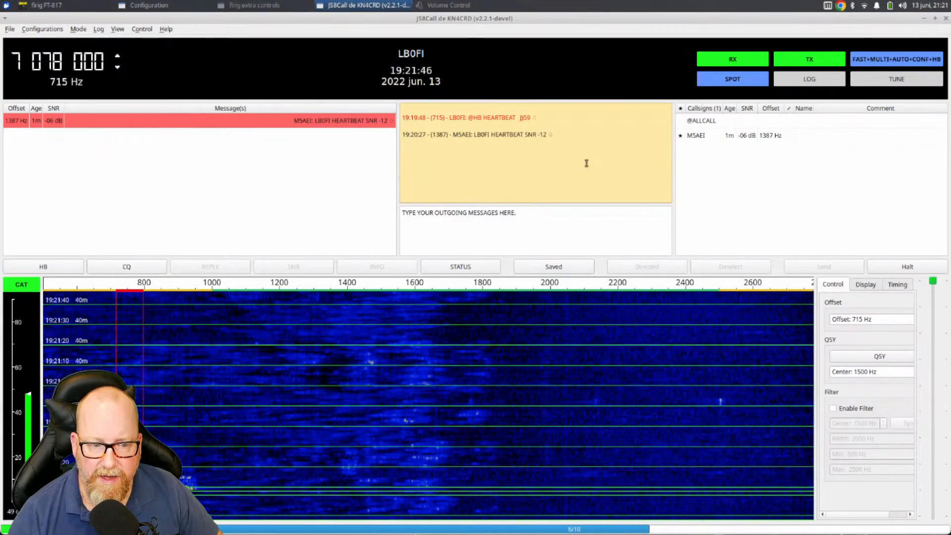
# Close JS8Call and launch WSJT-X by searching the installed programs for "ws"
pyautogui.click(946, 18)
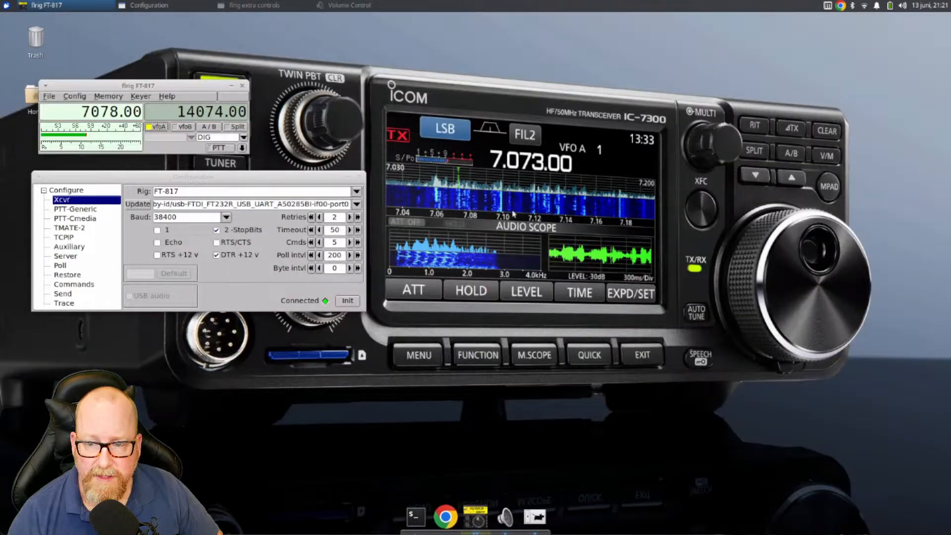
pyautogui.click(6, 5)
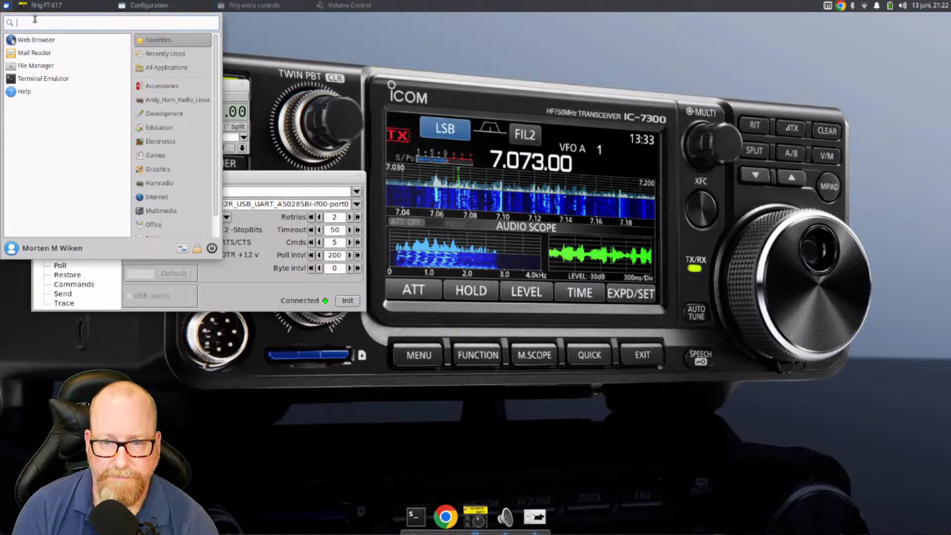
pyautogui.write('ws')
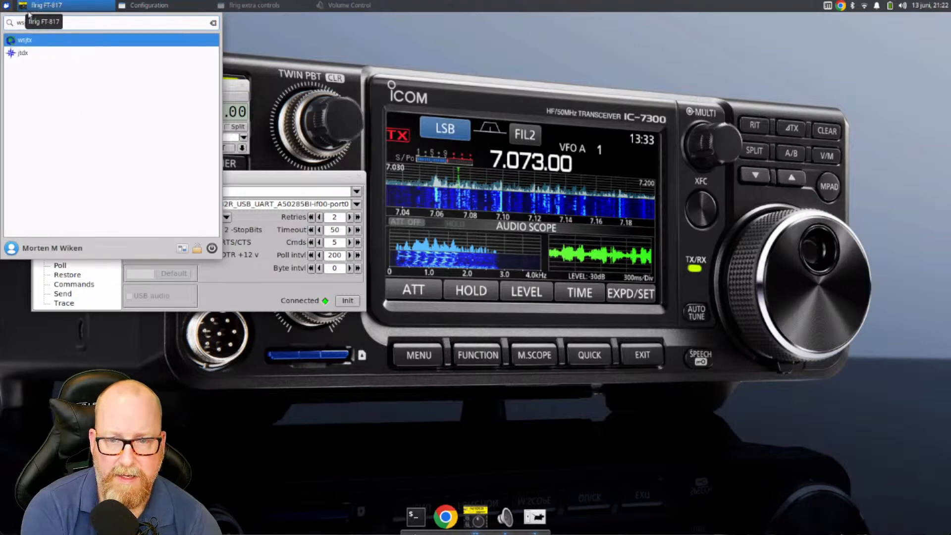
pyautogui.click(30, 15)
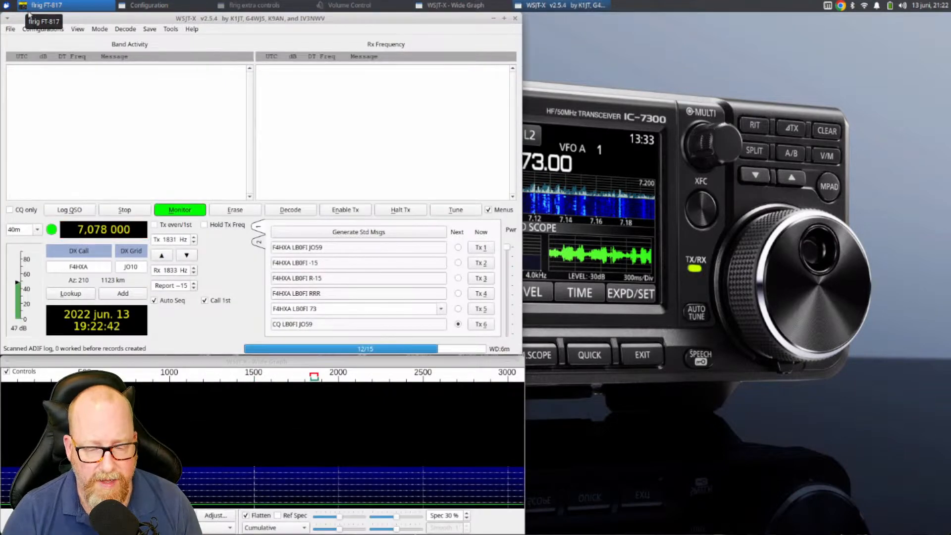
# Launch GridTracker by searching the installed programs for "grid"
pyautogui.press('super')
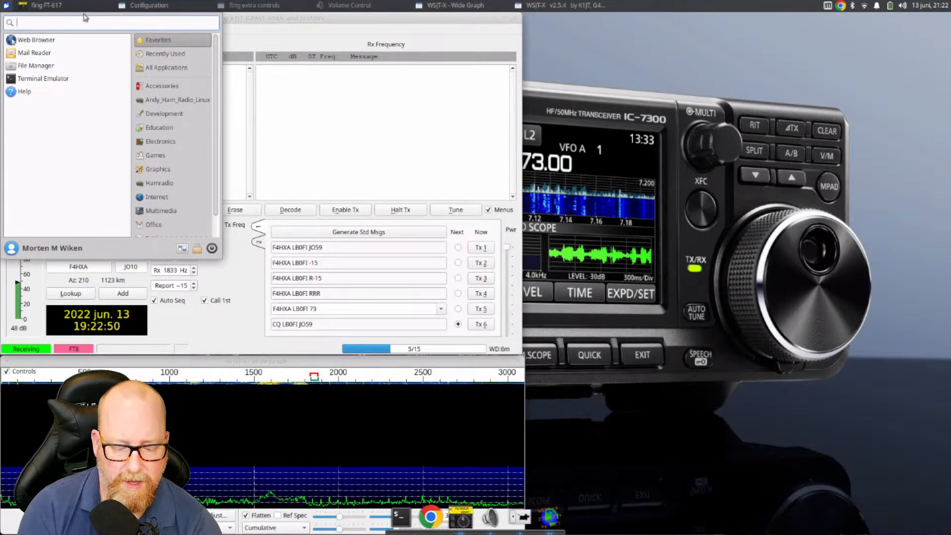
pyautogui.write('grid')
pyautogui.press('Return')
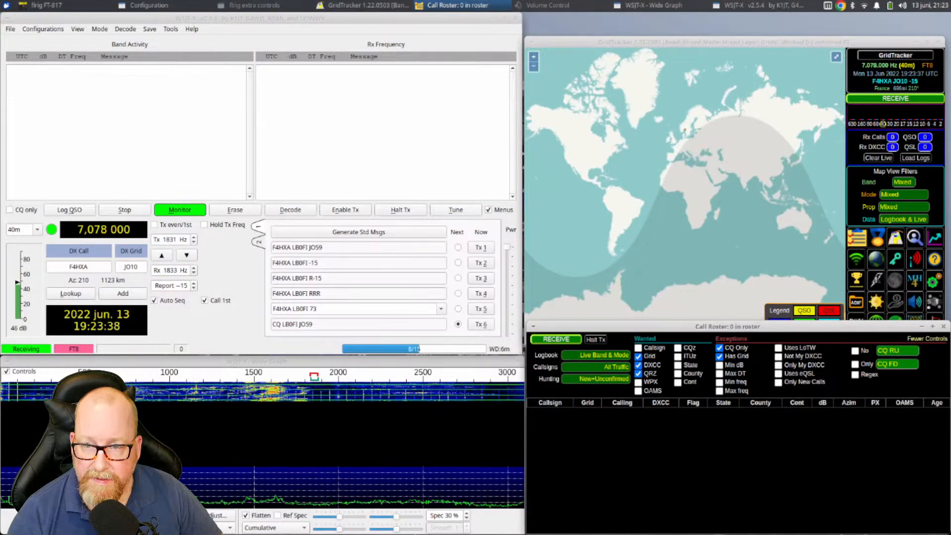
# Change the WSJT-X operating frequency to 21,074 000 MHz on the 15m band
pyautogui.click(21, 230)
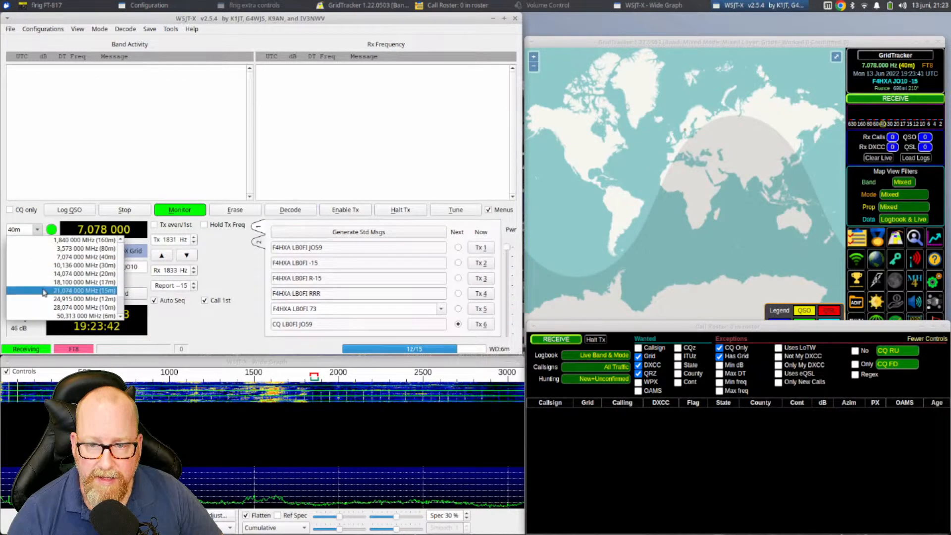
pyautogui.click(44, 291)
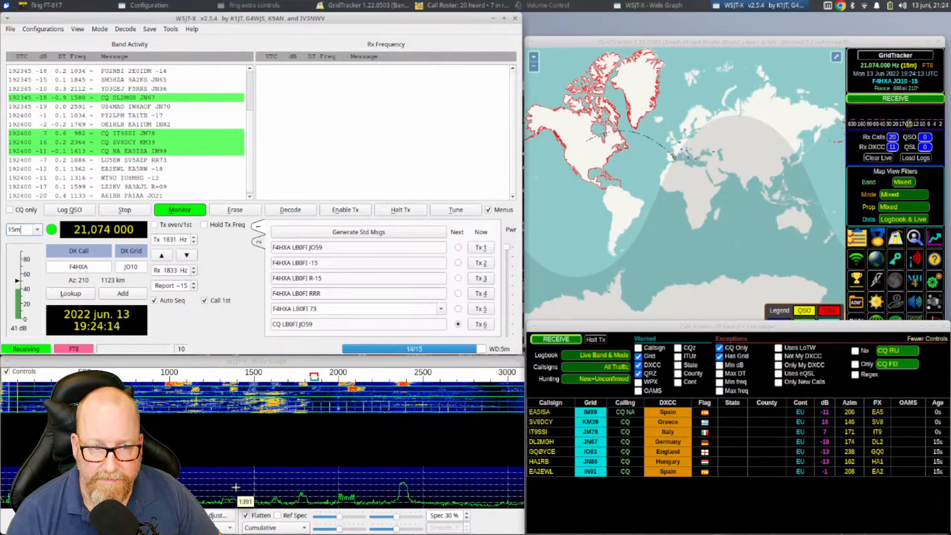
# Set both the Rx and Tx offsets to 2221 Hz on the Wide Graph and enable transmission to call CQ on 15m
pyautogui.rightClick(376, 383)
pyautogui.click(413, 387)
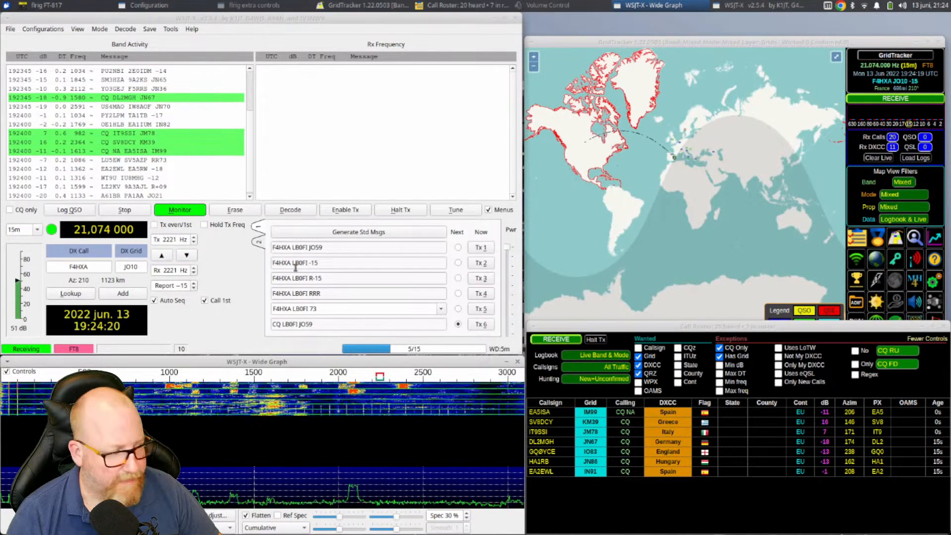
pyautogui.click(335, 210)
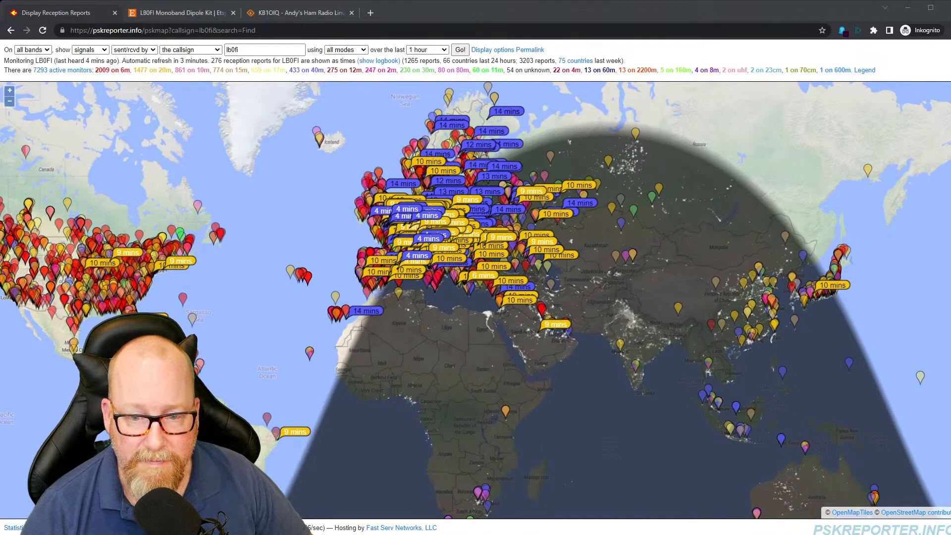
# Refresh the PSK Reporter map in the browser and examine the reception reports, including those from Australia
pyautogui.click(44, 32)
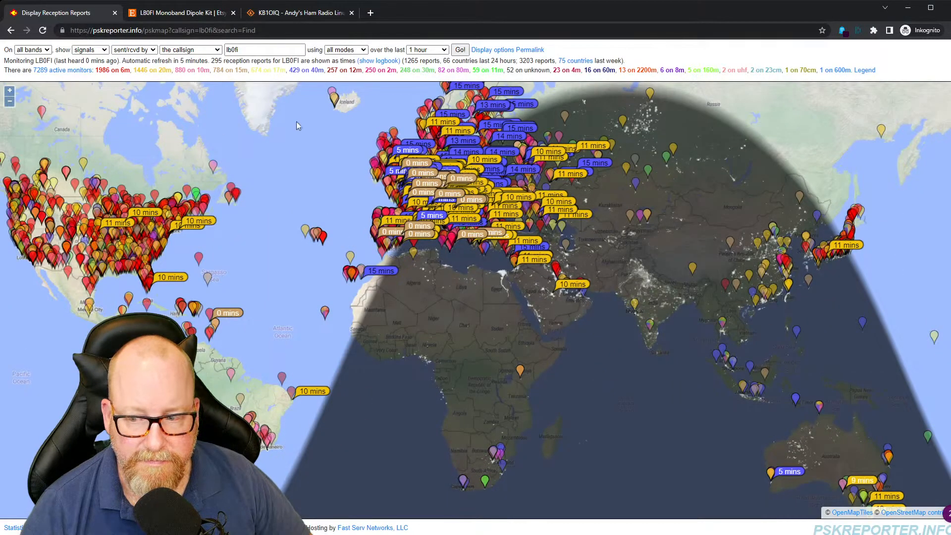
pyautogui.moveTo(378, 270)
pyautogui.scroll(-1, 370, 292)
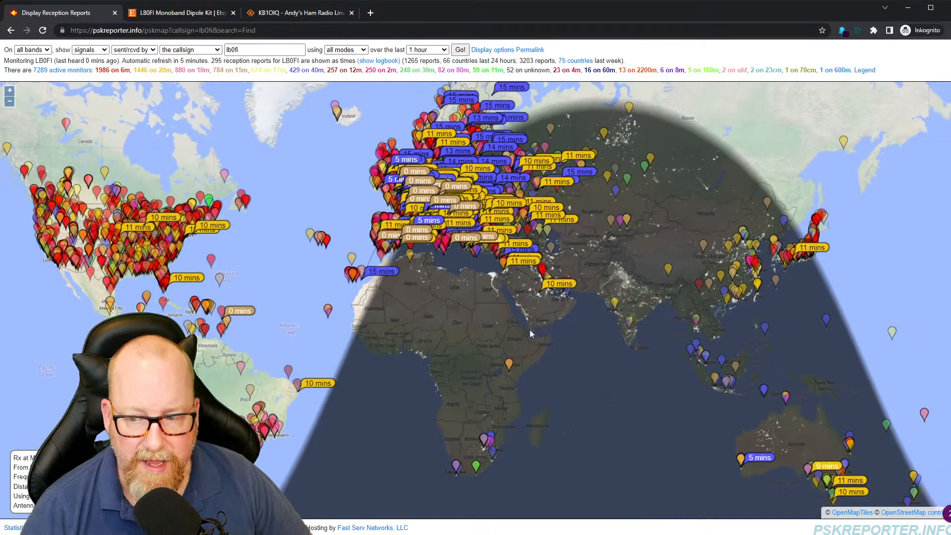
pyautogui.moveTo(890, 471)
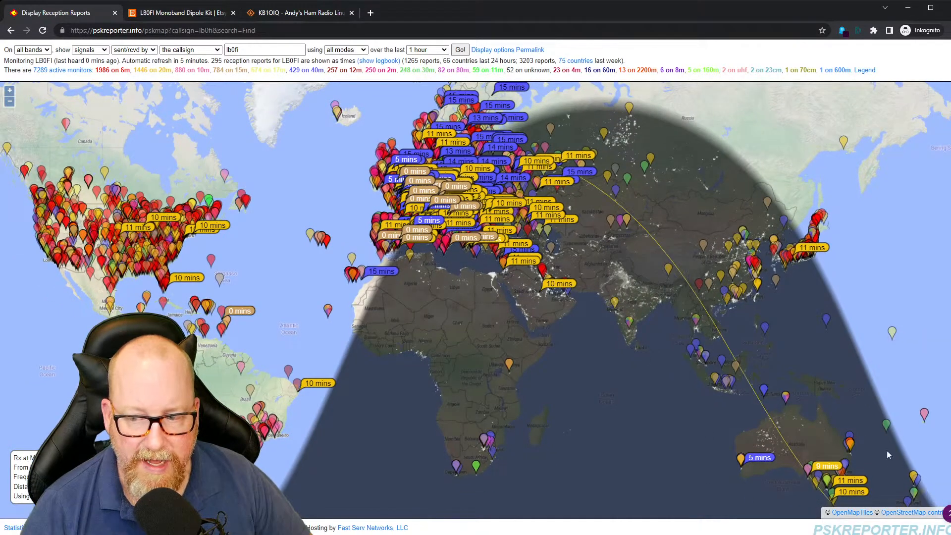
pyautogui.moveTo(685, 419); pyautogui.dragTo(596, 354)
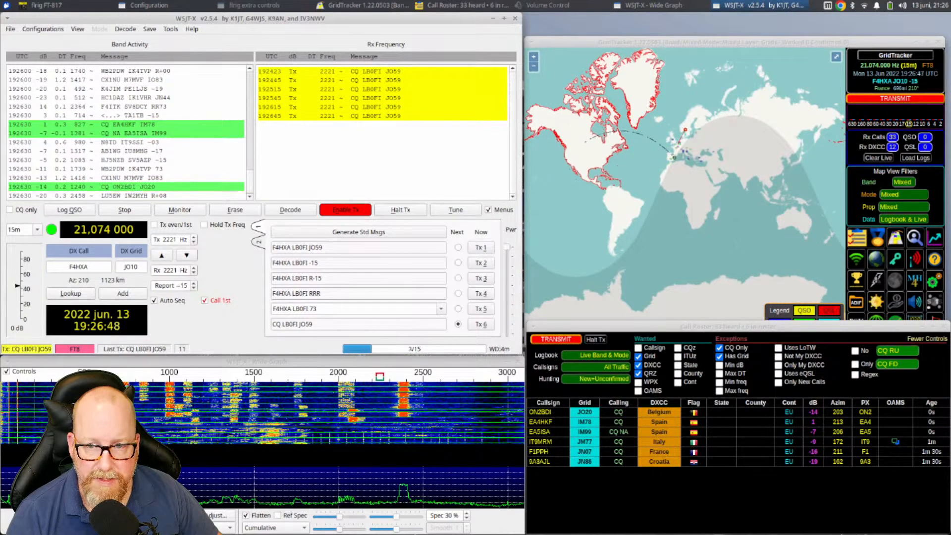
# In WSJT-X, answer the Belgian station calling CQ from grid JO20 and switch the transmission back to the CQ message
pyautogui.doubleClick(120, 188)
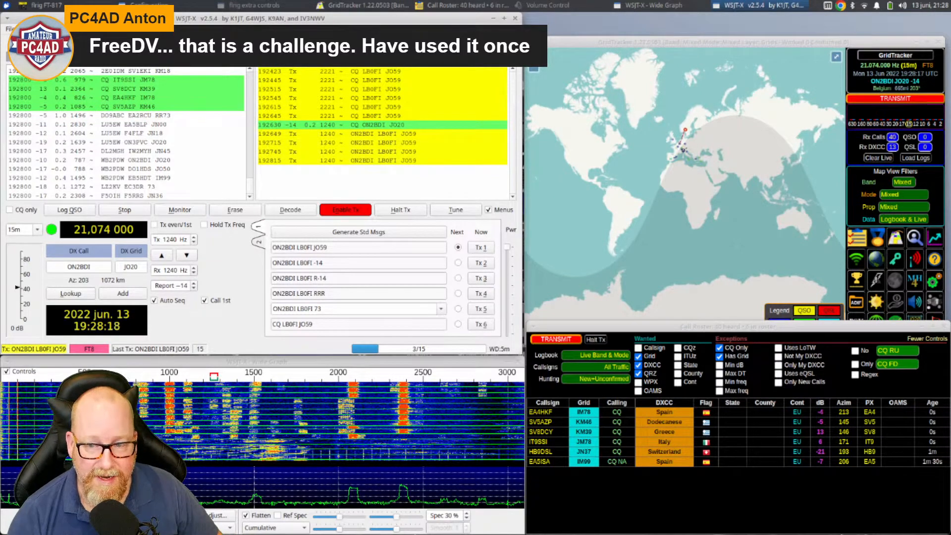
pyautogui.click(480, 326)
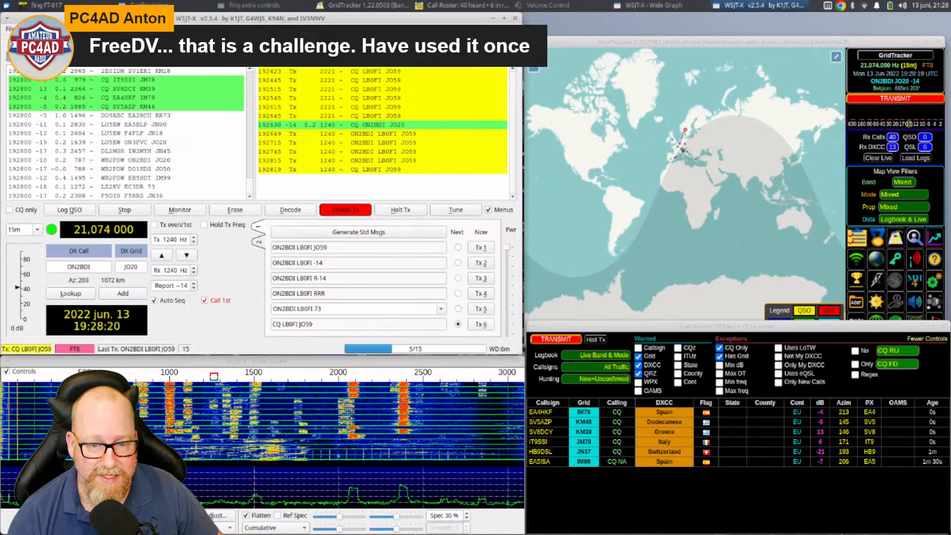
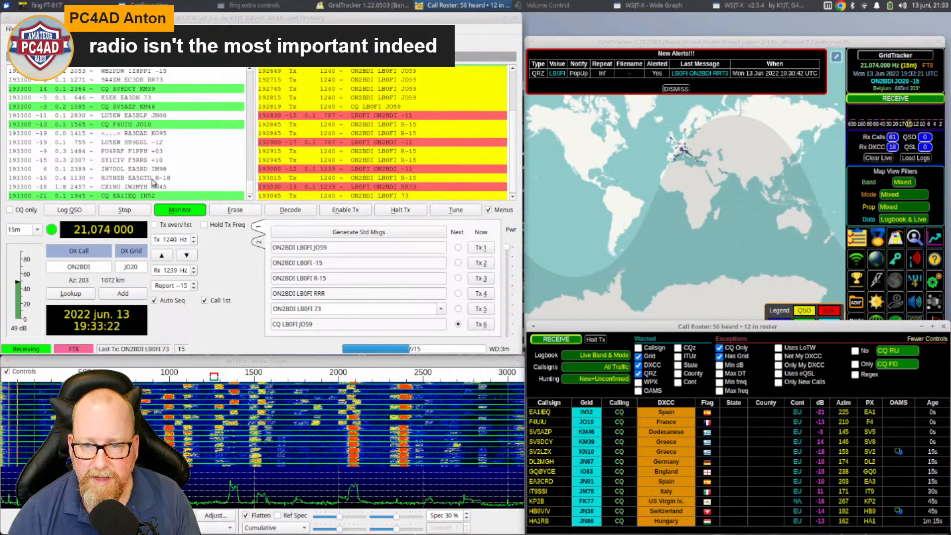
# Review the Band Activity decodes, select the US Virgin Islands station calling CQ from grid FK77 and enable transmission to answer it
pyautogui.scroll(2, 153, 166)
pyautogui.scroll(1, 152, 167)
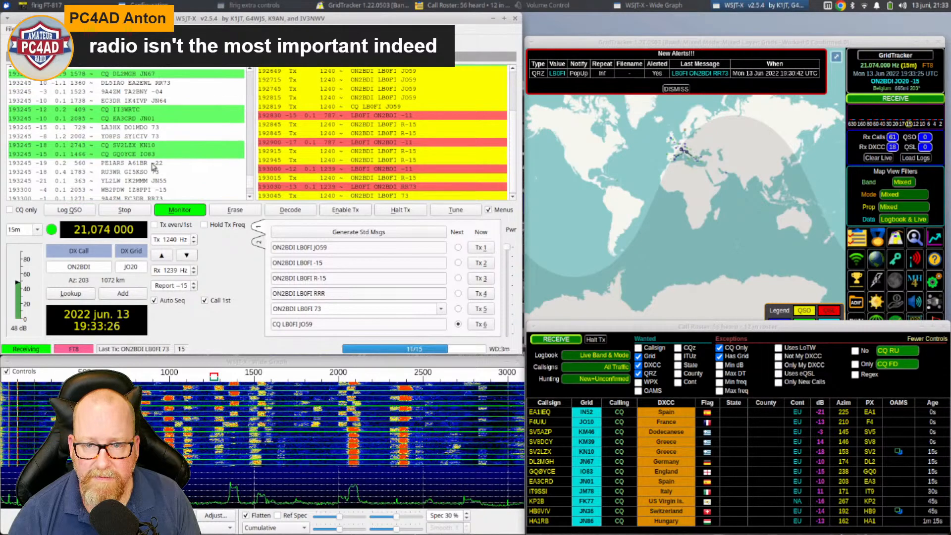
pyautogui.scroll(1, 152, 166)
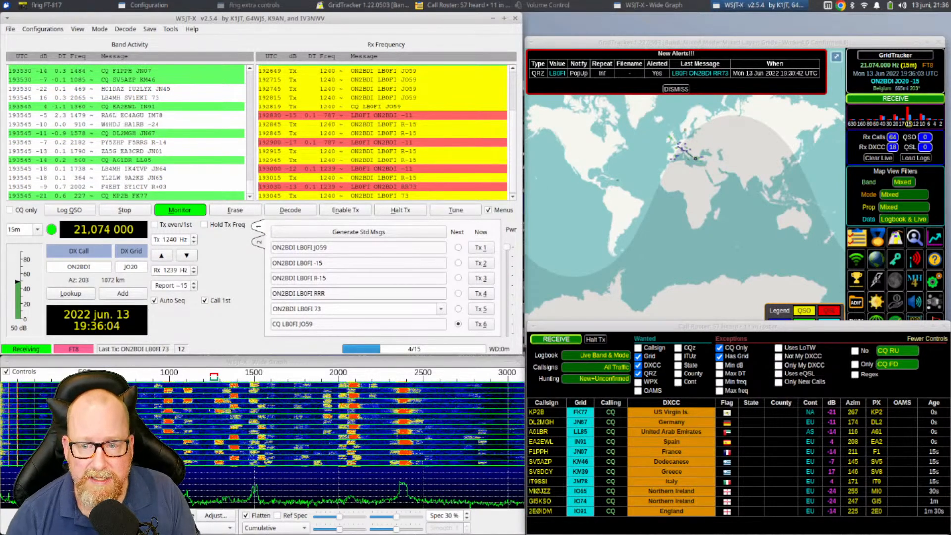
pyautogui.doubleClick(135, 196)
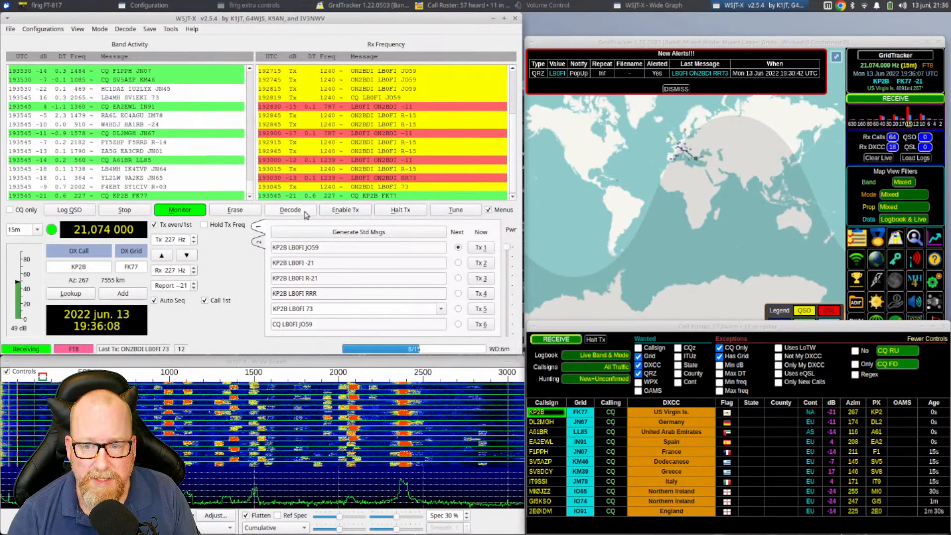
pyautogui.click(341, 210)
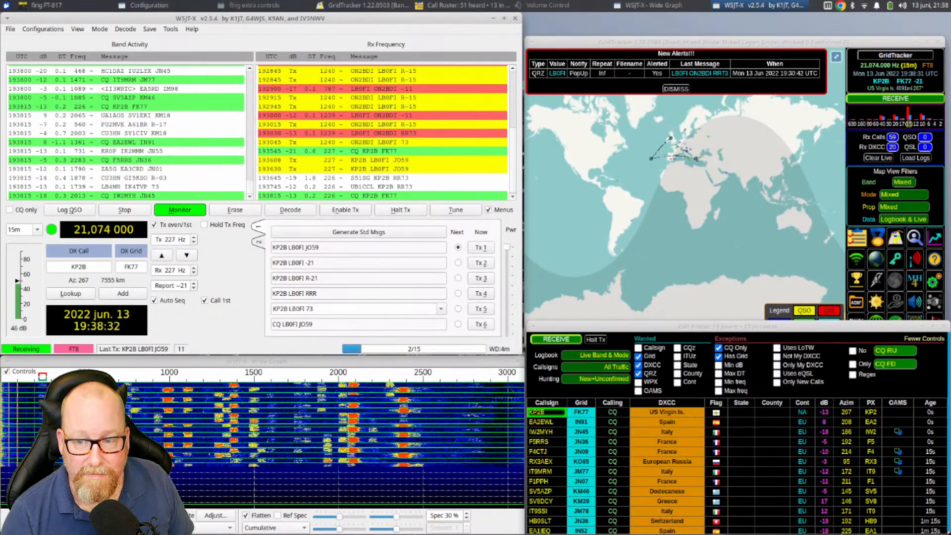
pyautogui.click(342, 211)
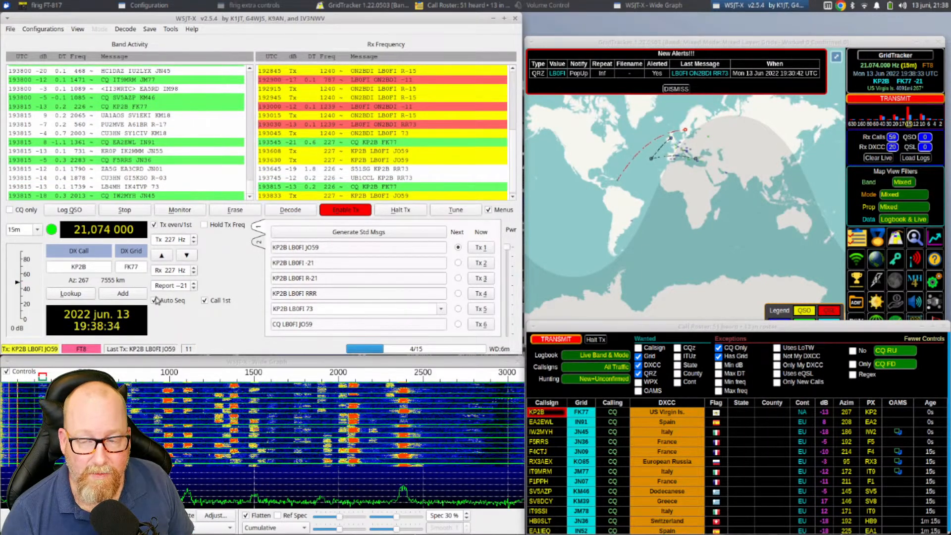